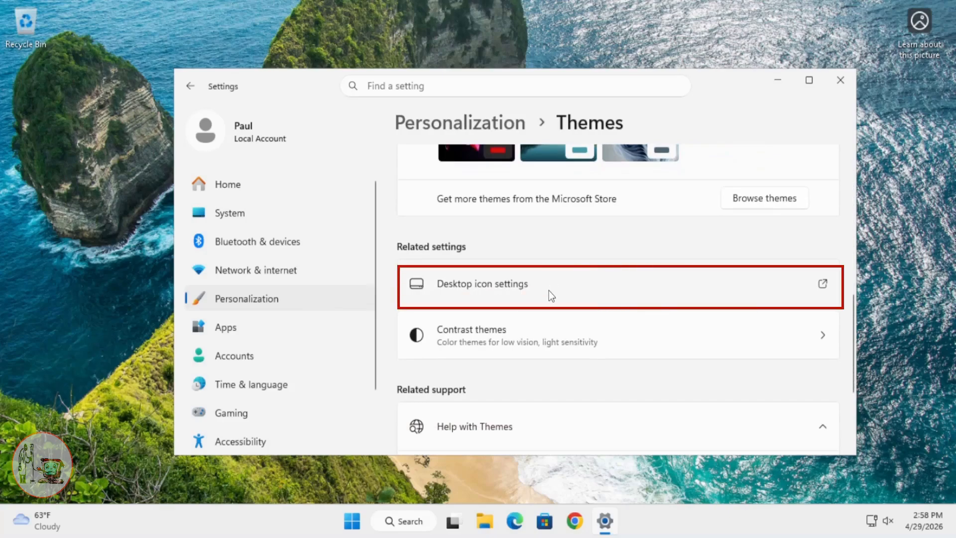
- Open Desktop Icon Settings, minimize the Settings window, and enable the Computer, User's Files, Network and Control Panel desktop icons
{"action": "left_click", "coordinate": [536, 288]}
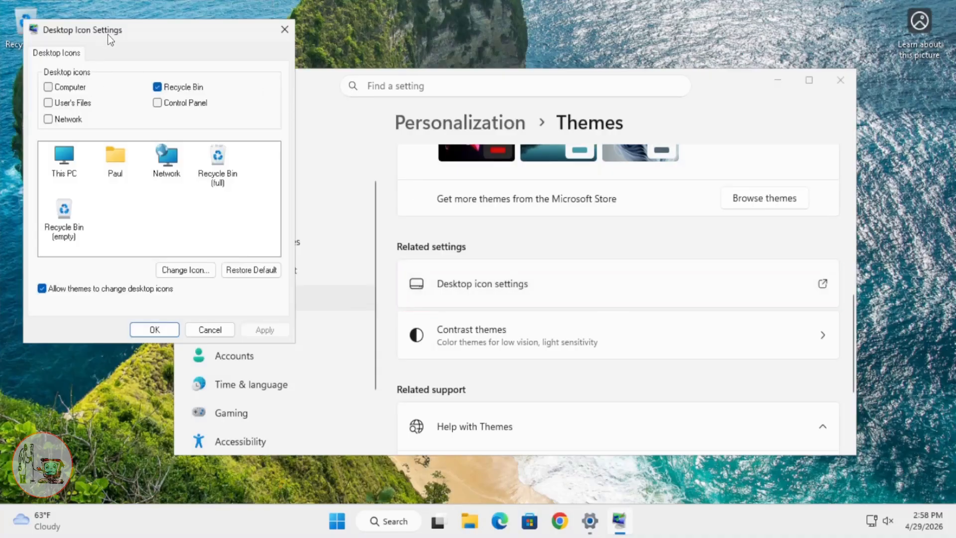
{"action": "left_click_drag", "start_coordinate": [128, 30], "coordinate": [512, 113]}
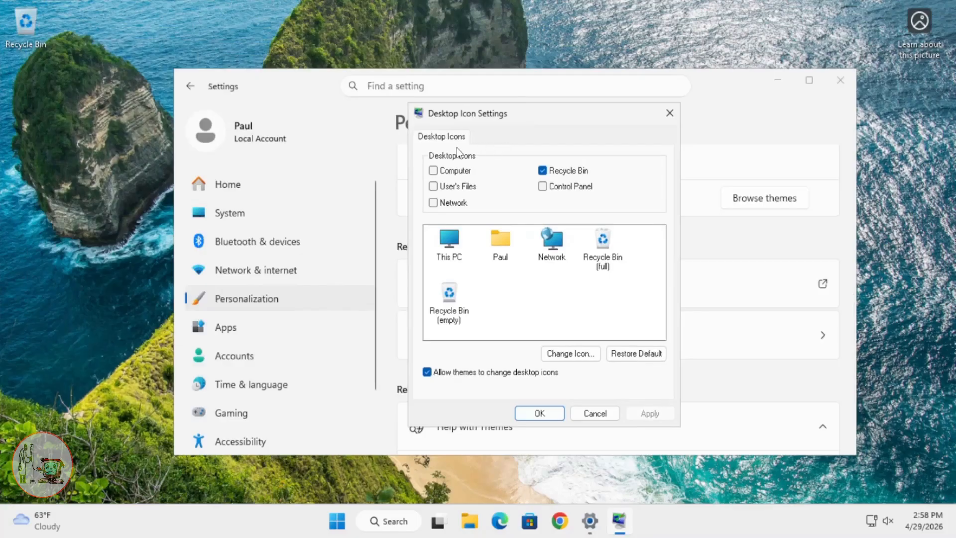
{"action": "left_click", "coordinate": [779, 83]}
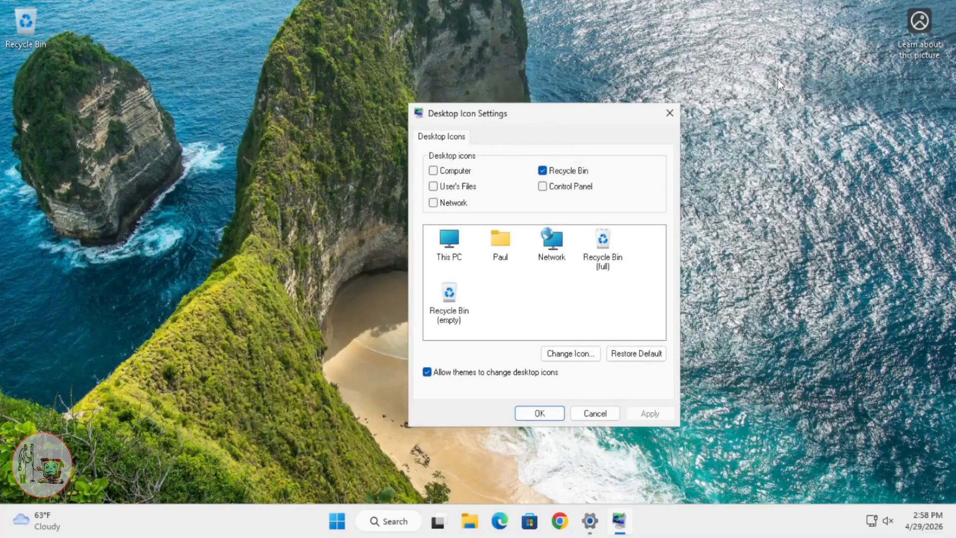
{"action": "left_click_drag", "start_coordinate": [531, 116], "coordinate": [480, 114]}
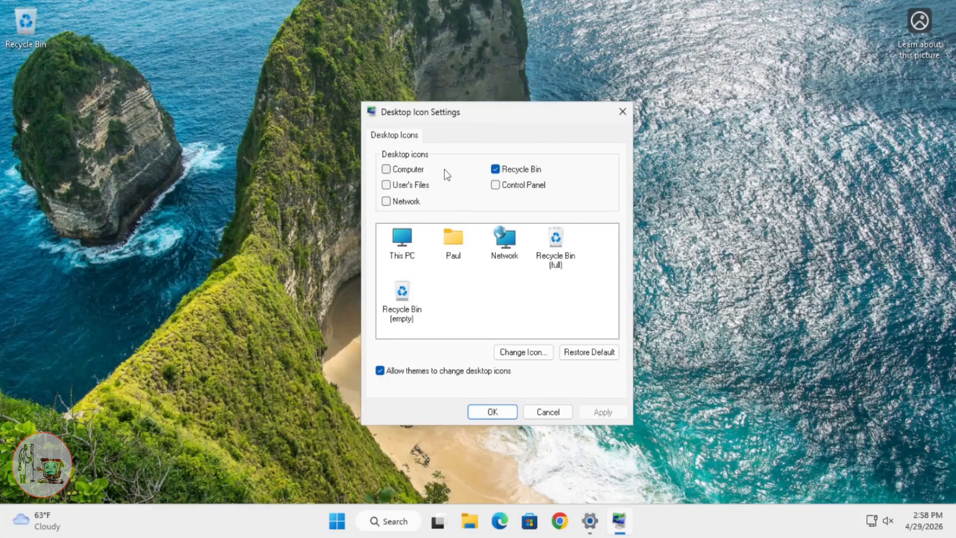
{"action": "left_click", "coordinate": [387, 170]}
{"action": "left_click", "coordinate": [386, 185]}
{"action": "left_click", "coordinate": [386, 201]}
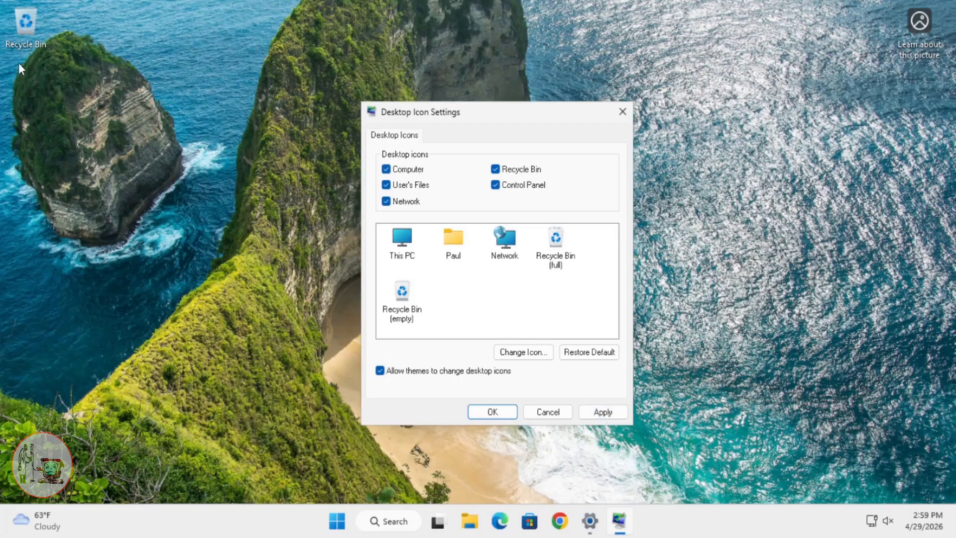
{"action": "left_click_drag", "start_coordinate": [15, 64], "coordinate": [75, 356]}
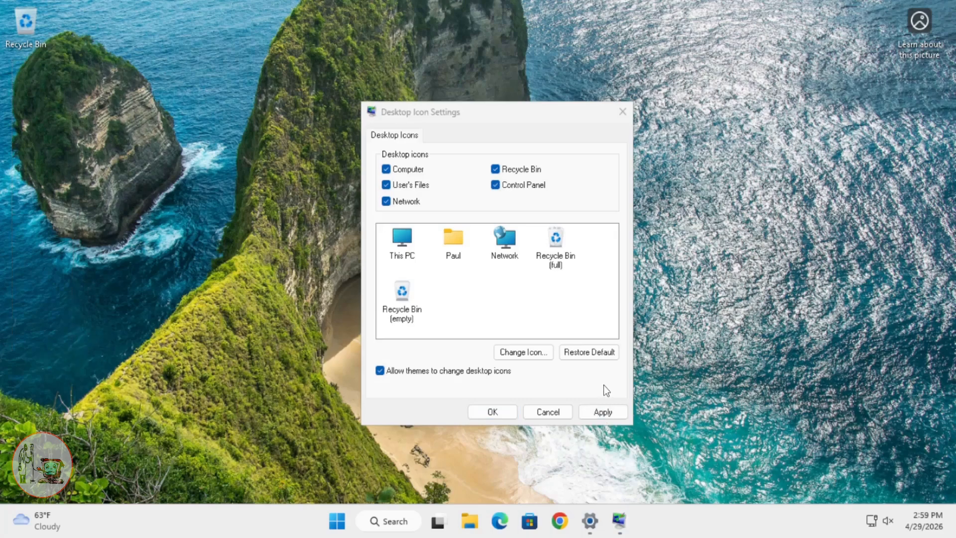
{"action": "left_click", "coordinate": [602, 412]}
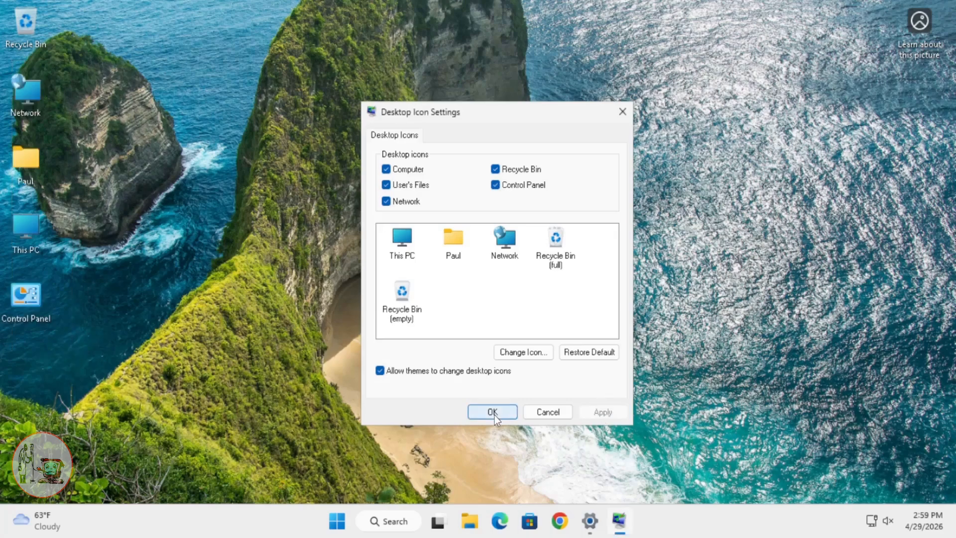
- Turn off the Computer, Network and Control Panel desktop icons, apply the change and close Desktop Icon Settings
{"action": "left_click", "coordinate": [387, 170]}
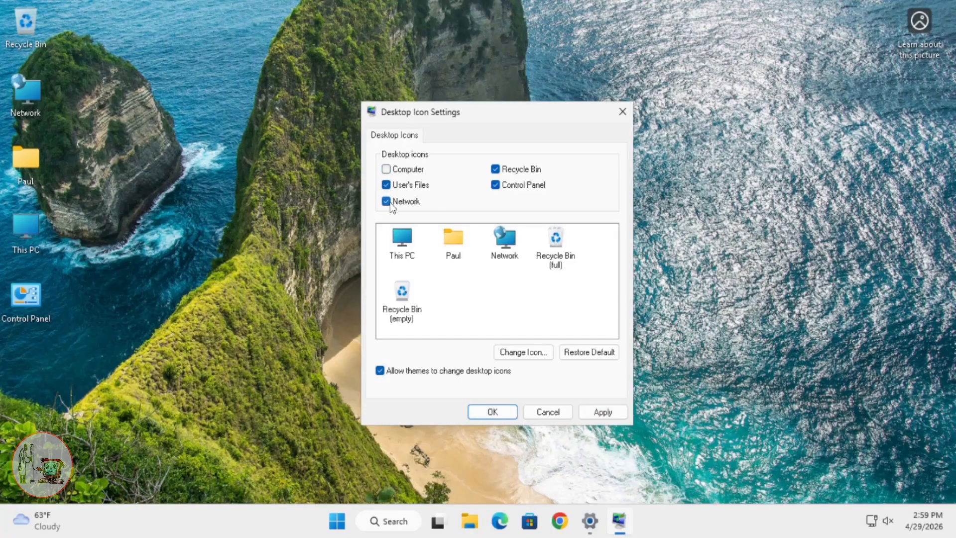
{"action": "left_click", "coordinate": [387, 201]}
{"action": "left_click", "coordinate": [495, 185]}
{"action": "left_click", "coordinate": [598, 411]}
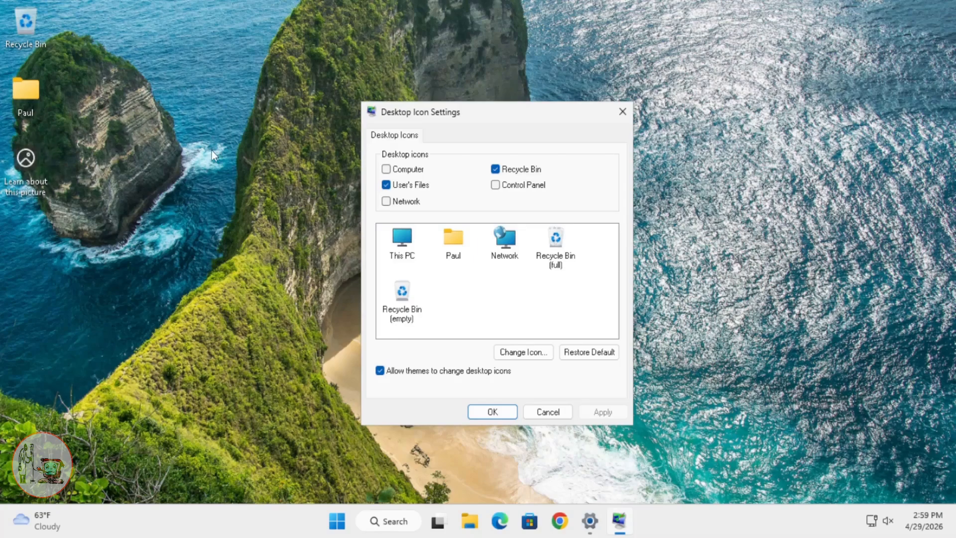
{"action": "left_click", "coordinate": [498, 414]}
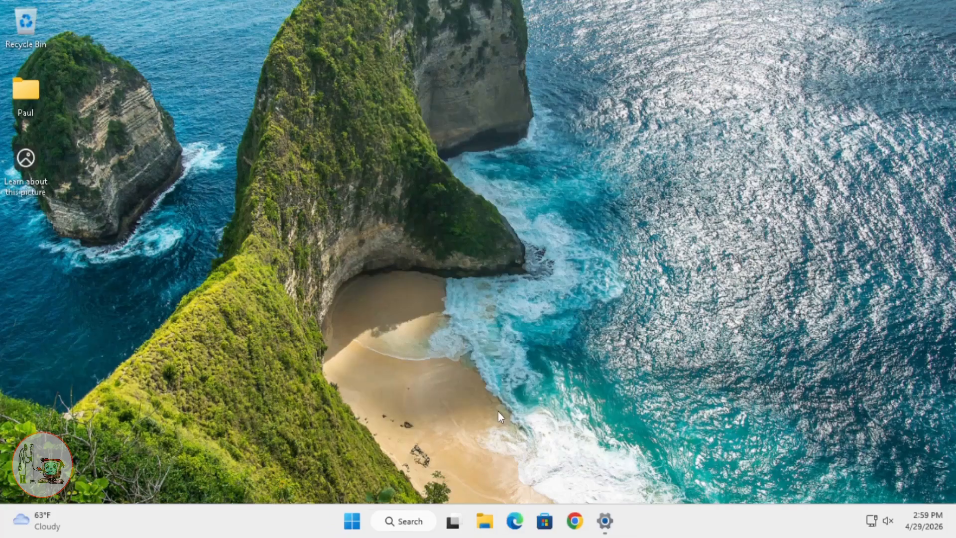
- Bring the Settings window back, open the Background settings and set the desktop background type to Picture
{"action": "left_click", "coordinate": [609, 522]}
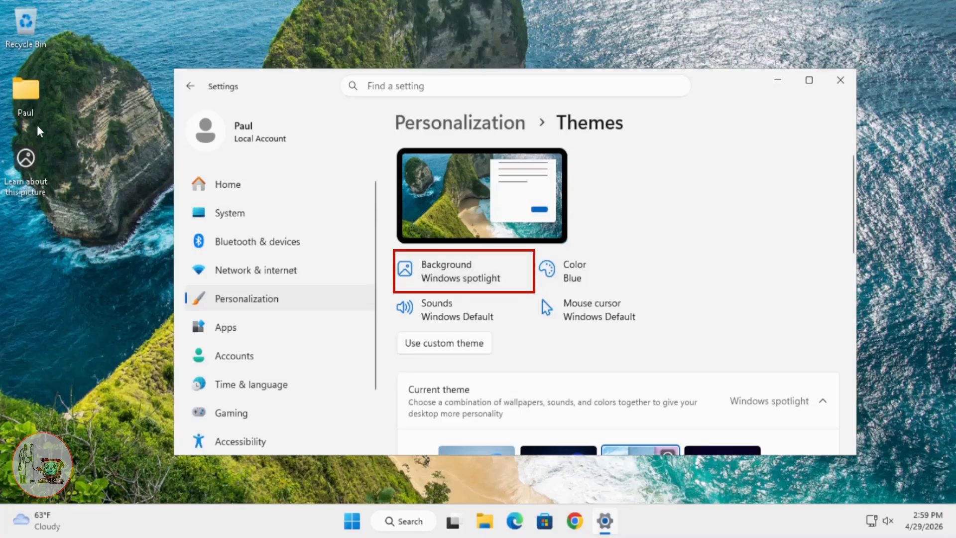
{"action": "left_click", "coordinate": [447, 268]}
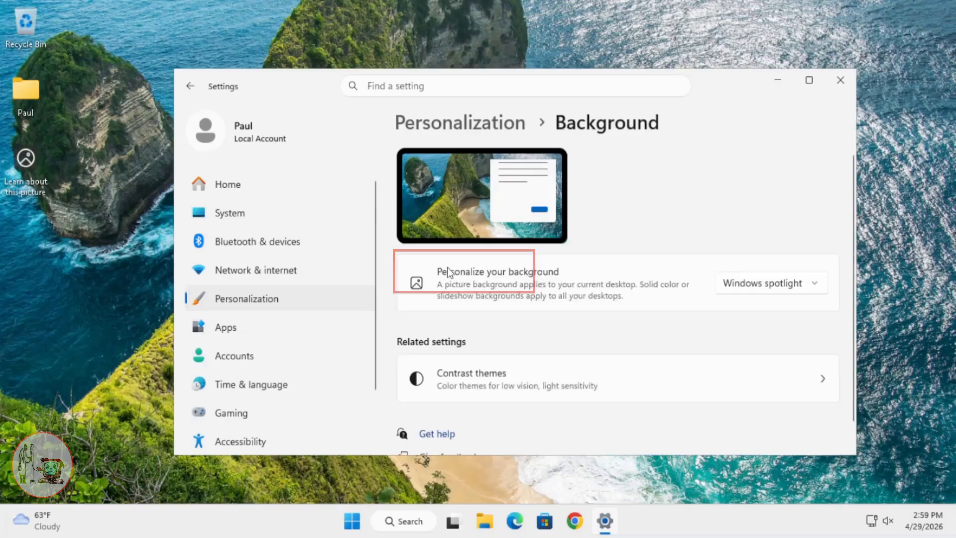
{"action": "left_click", "coordinate": [815, 285]}
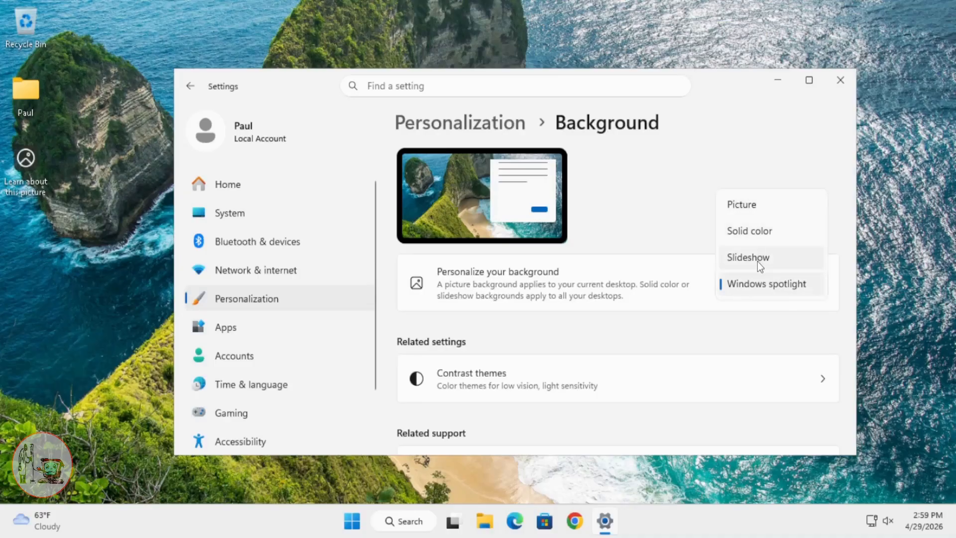
{"action": "left_click", "coordinate": [750, 208]}
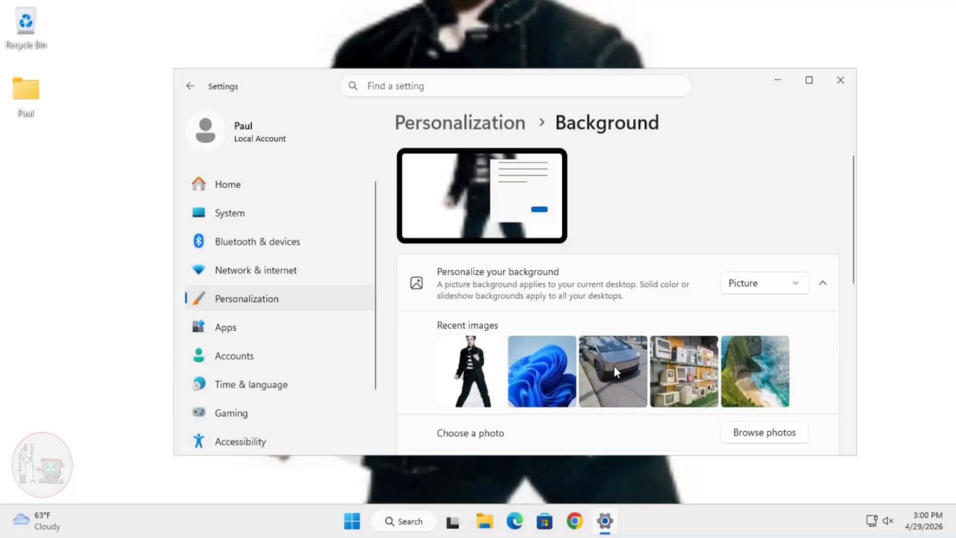
- Choose the photo 20240810_121717 from the My pictures folder in Pictures as the desktop background
{"action": "left_click", "coordinate": [768, 434]}
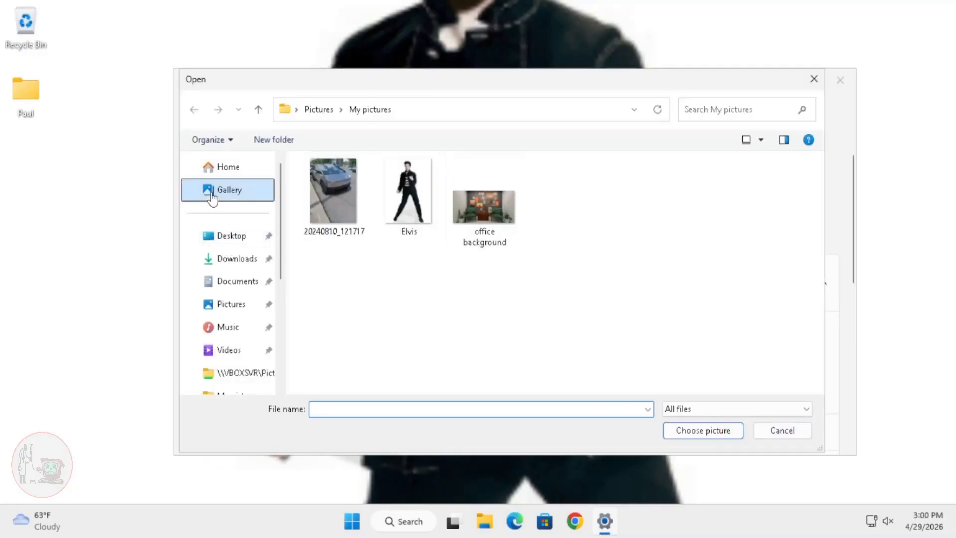
{"action": "left_click", "coordinate": [236, 302]}
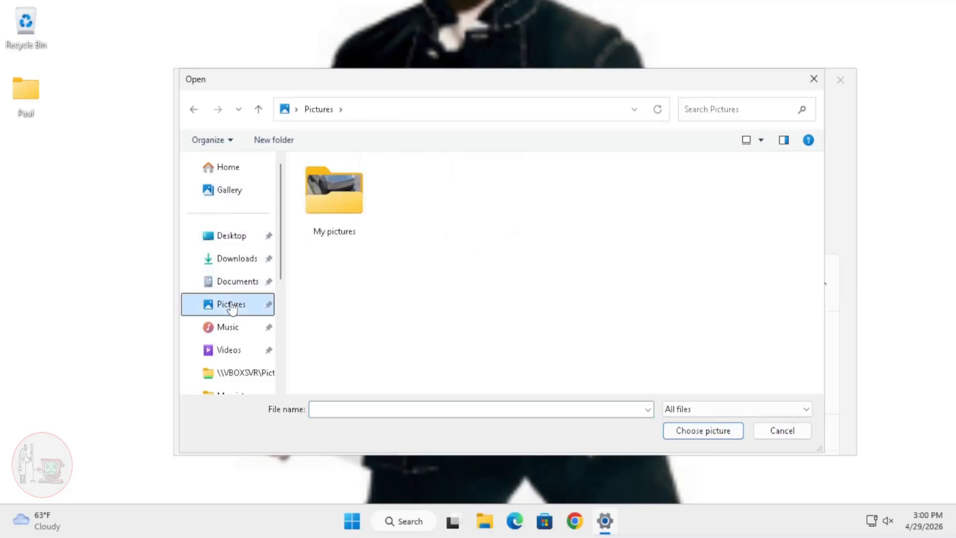
{"action": "double_click", "coordinate": [342, 198]}
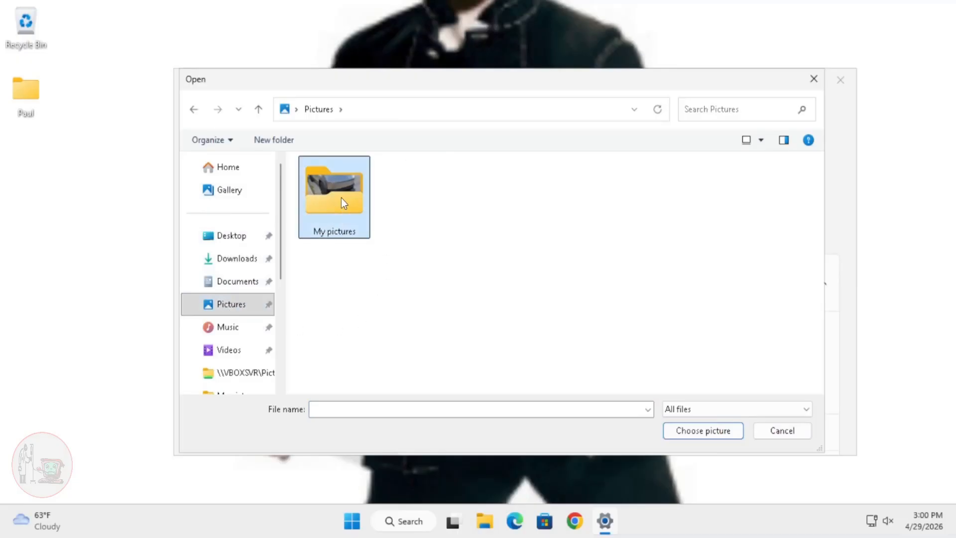
{"action": "left_click", "coordinate": [341, 197]}
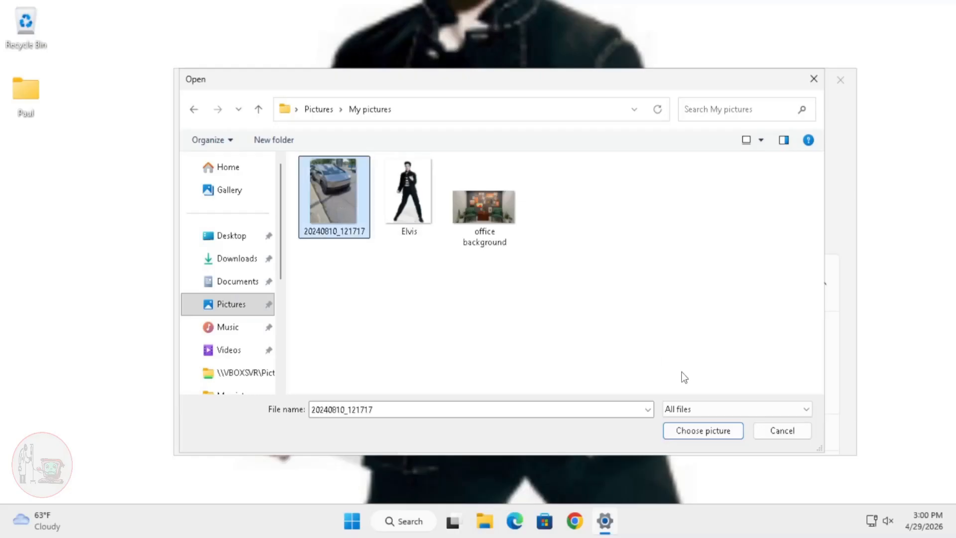
{"action": "left_click", "coordinate": [698, 432]}
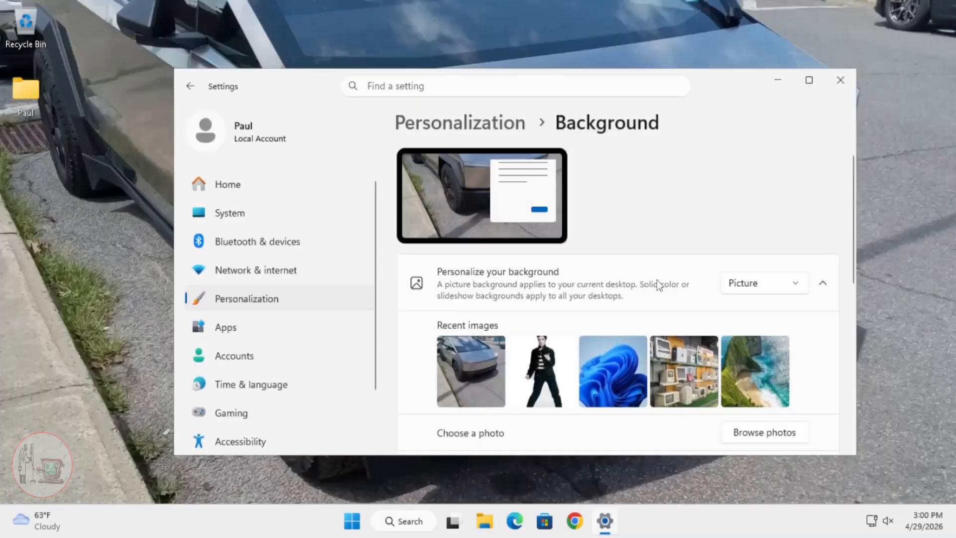
{"action": "left_click_drag", "start_coordinate": [725, 80], "coordinate": [719, 105]}
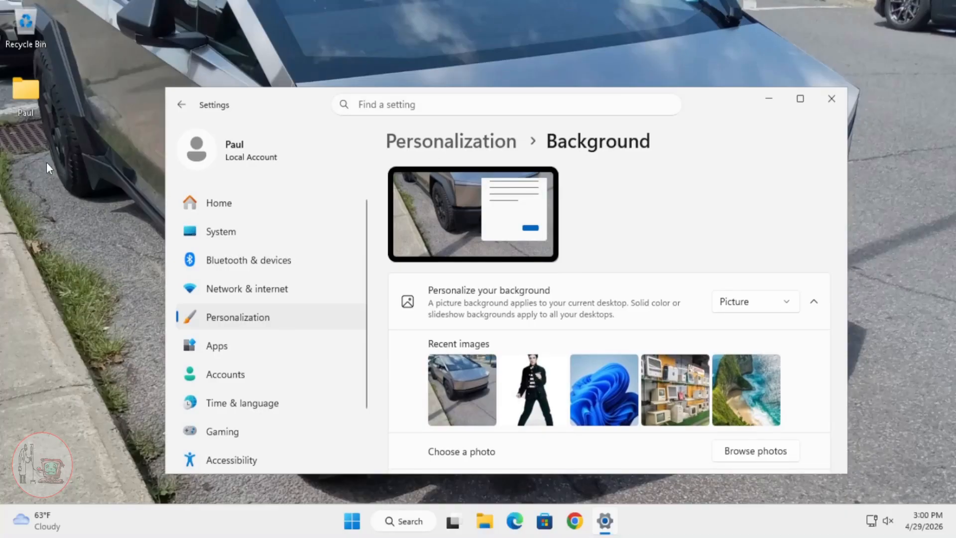
- Switch the background to Solid color and try the red, light blue-violet and purple swatches
{"action": "left_click", "coordinate": [789, 304]}
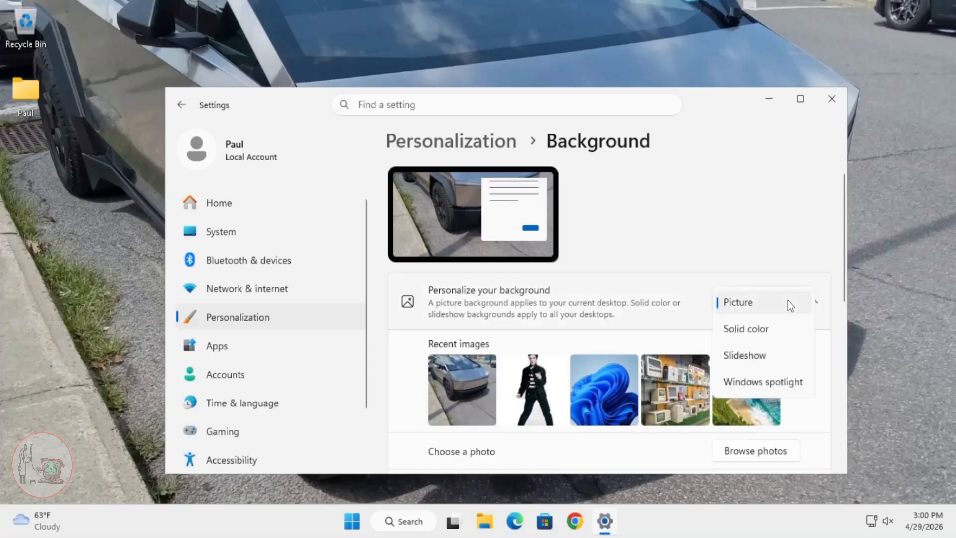
{"action": "left_click", "coordinate": [764, 334]}
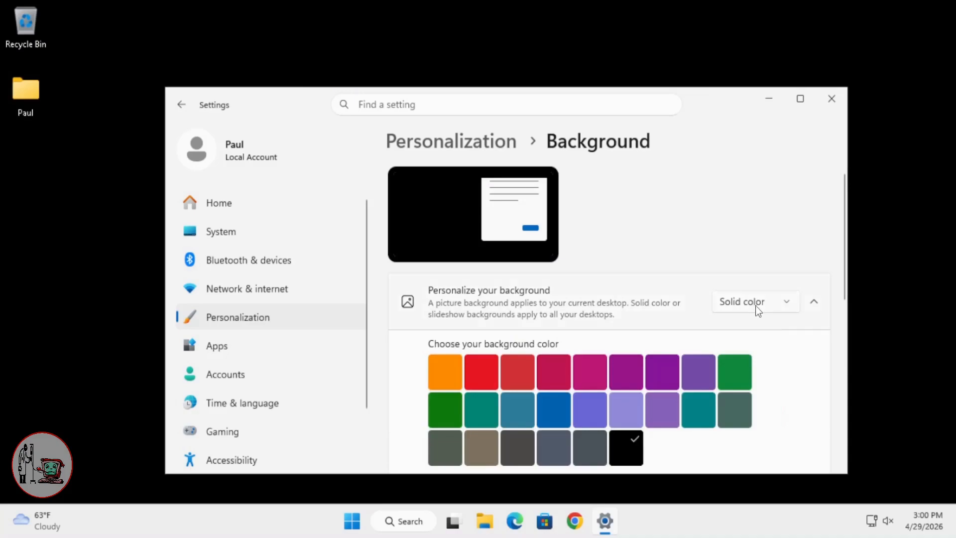
{"action": "left_click", "coordinate": [519, 369]}
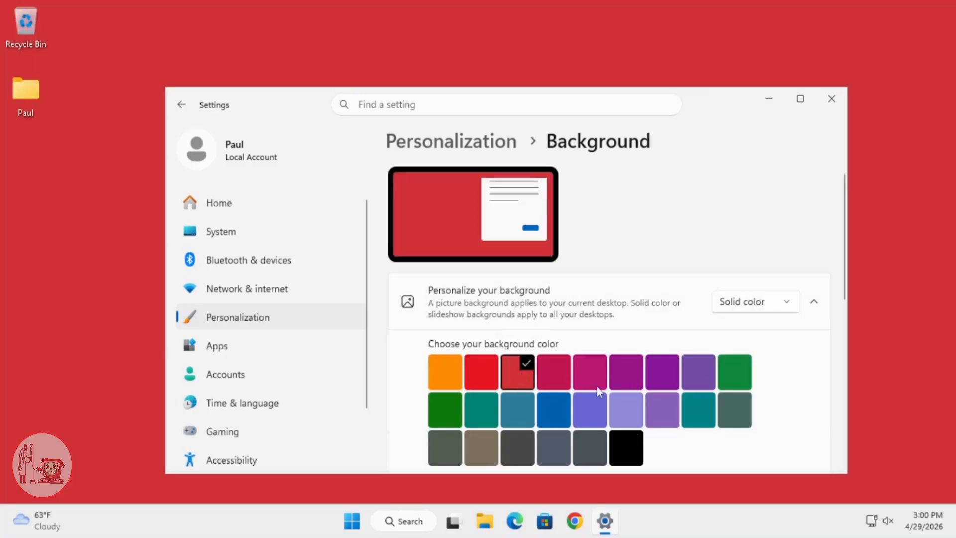
{"action": "left_click", "coordinate": [595, 406]}
{"action": "left_click", "coordinate": [695, 375]}
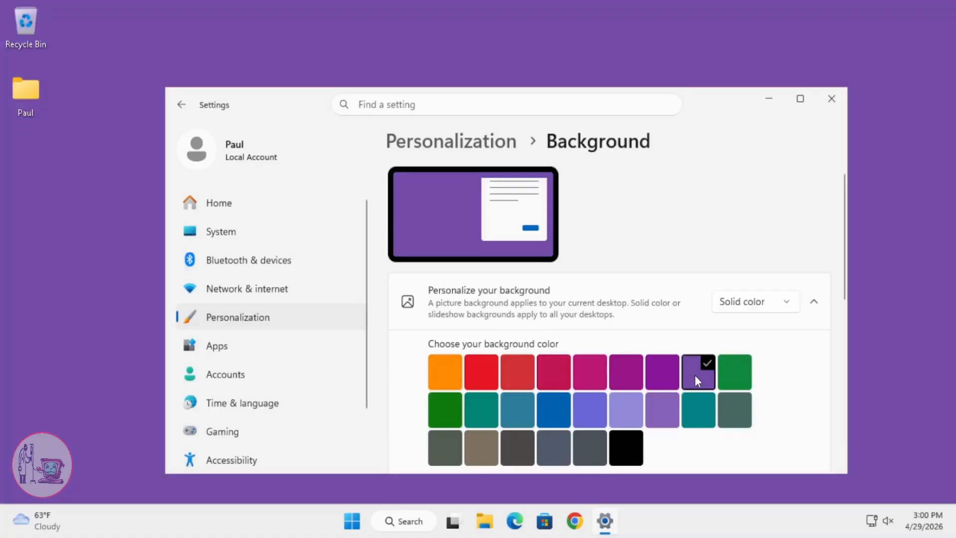
- Switch the background to Slideshow and choose the My pictures folder in Pictures as its picture album
{"action": "left_click", "coordinate": [784, 303]}
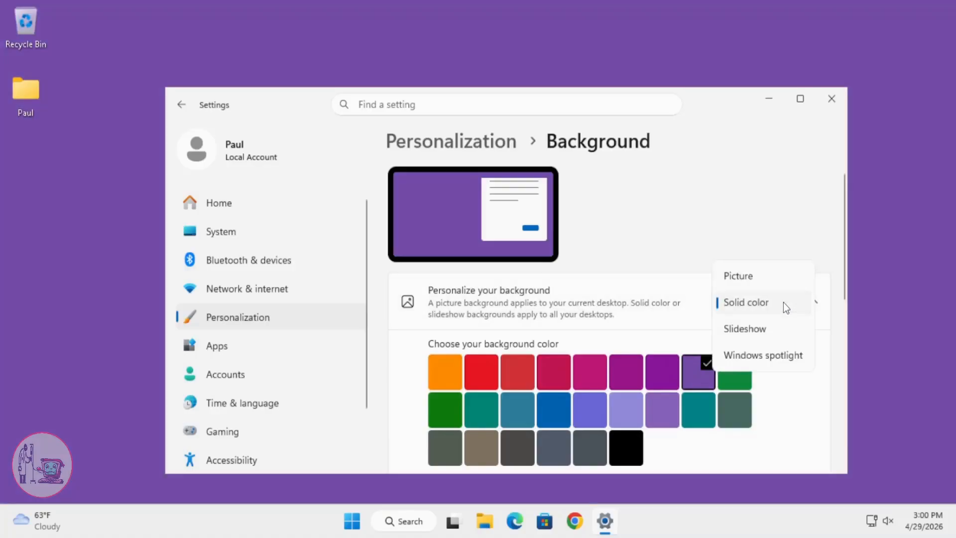
{"action": "left_click", "coordinate": [746, 333]}
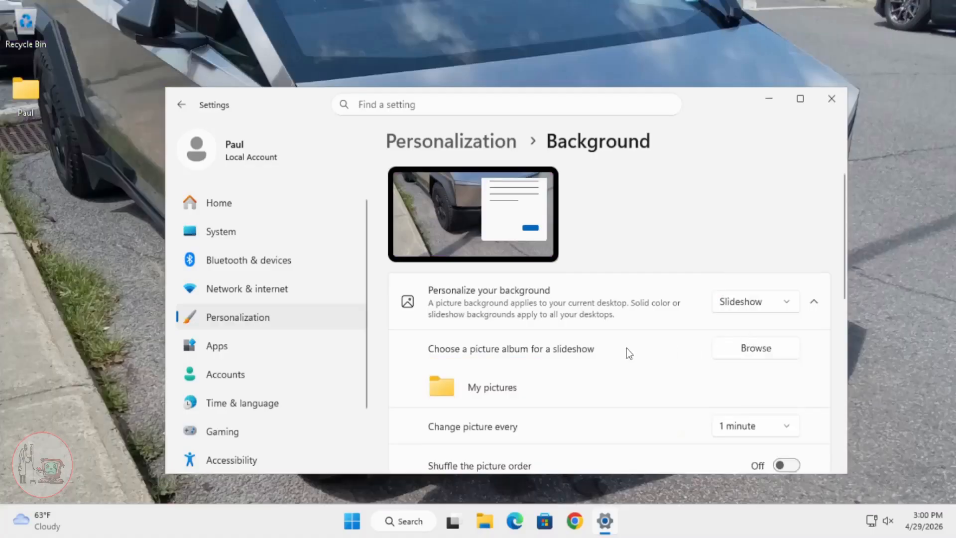
{"action": "left_click", "coordinate": [756, 348]}
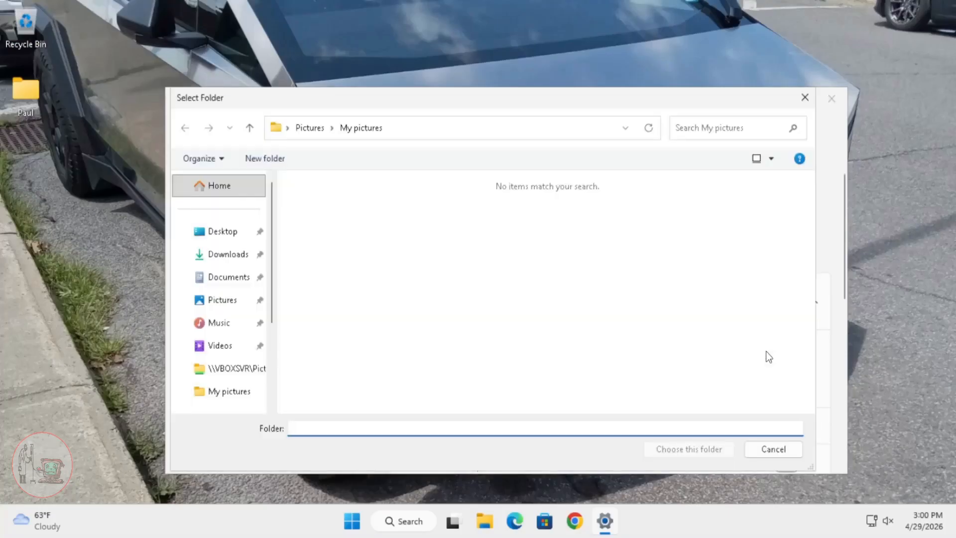
{"action": "left_click", "coordinate": [312, 126]}
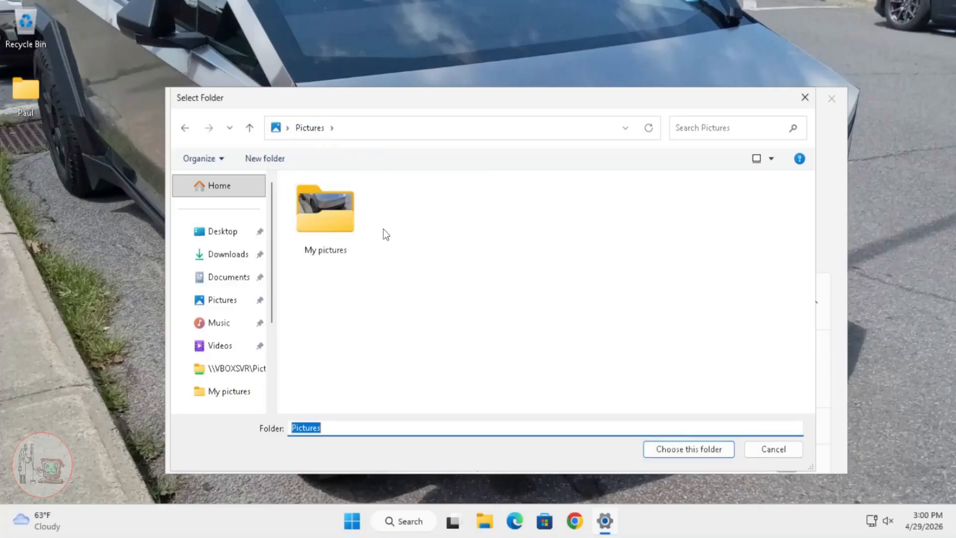
{"action": "left_click", "coordinate": [328, 215]}
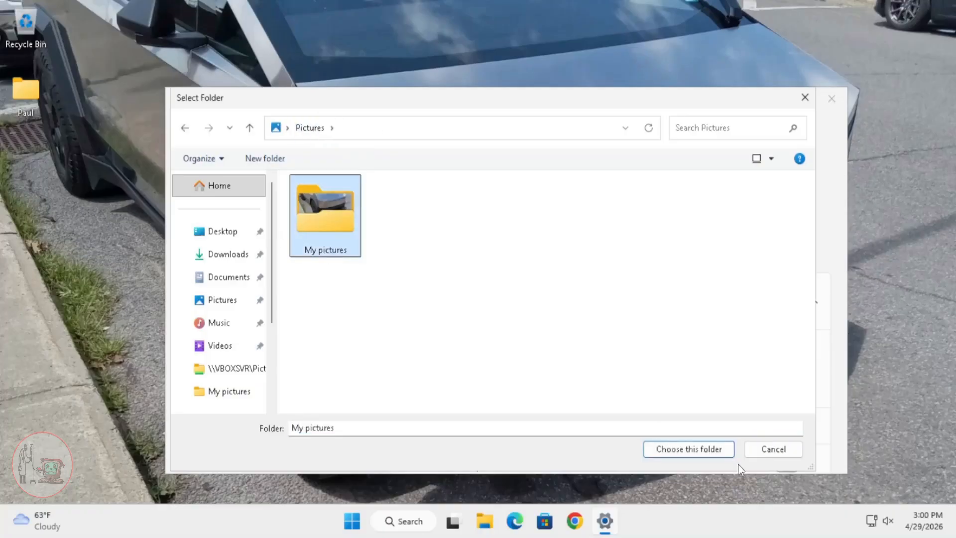
{"action": "left_click", "coordinate": [653, 449]}
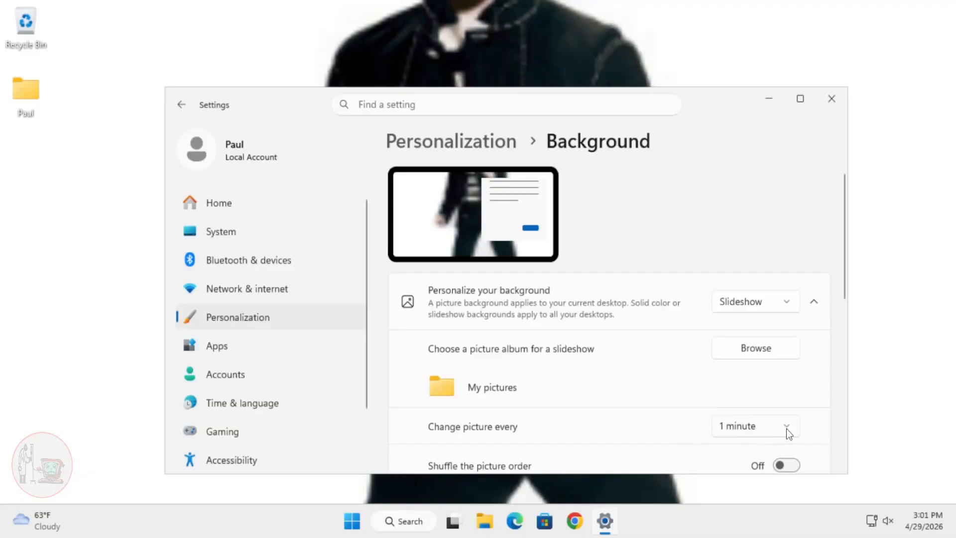
- Set the slideshow to change picture every 1 minute and review the remaining slideshow options
{"action": "left_click", "coordinate": [787, 427]}
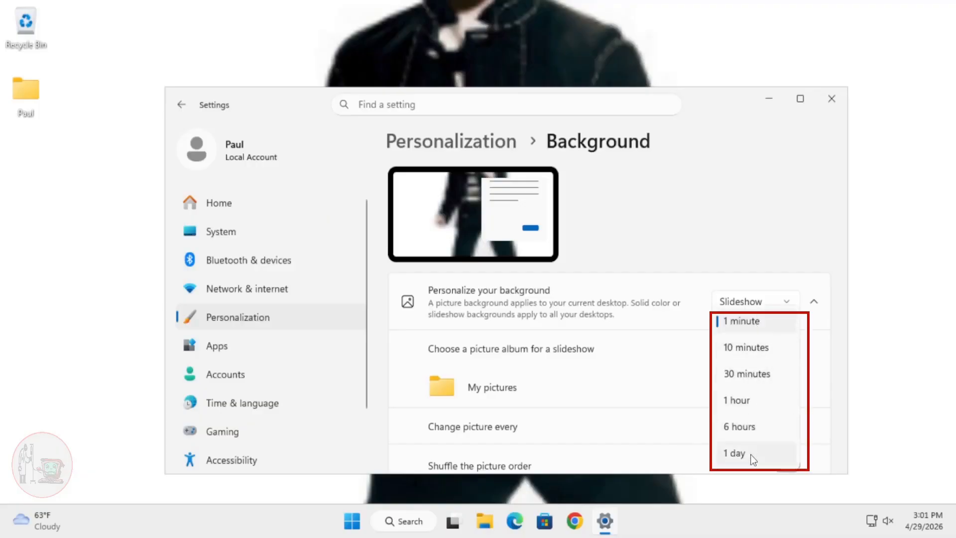
{"action": "left_click", "coordinate": [760, 322]}
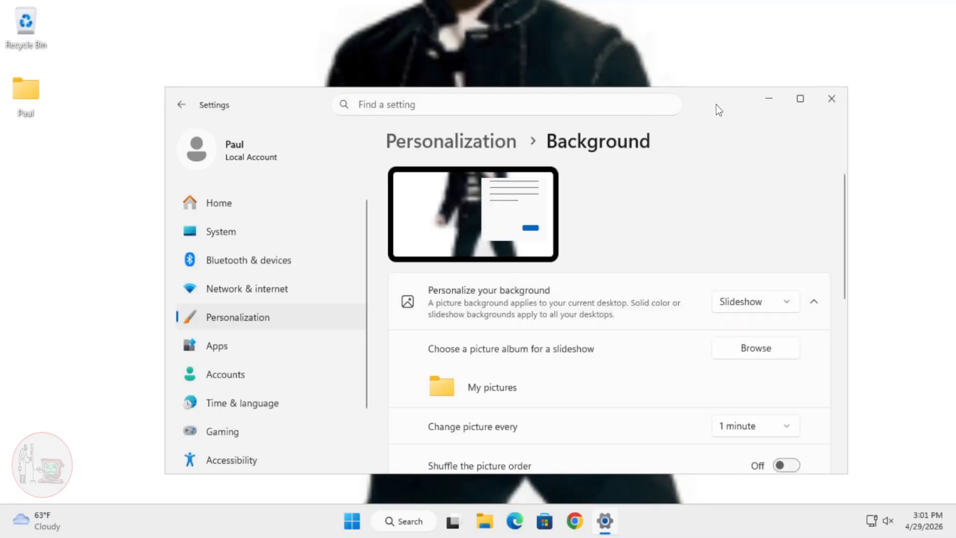
{"action": "mouse_move", "coordinate": [714, 109]}
{"action": "left_mouse_down"}
{"action": "mouse_move", "coordinate": [713, 484]}
{"action": "mouse_move", "coordinate": [683, 147]}
{"action": "mouse_move", "coordinate": [697, 109]}
{"action": "mouse_move", "coordinate": [701, 115]}
{"action": "left_mouse_up"}
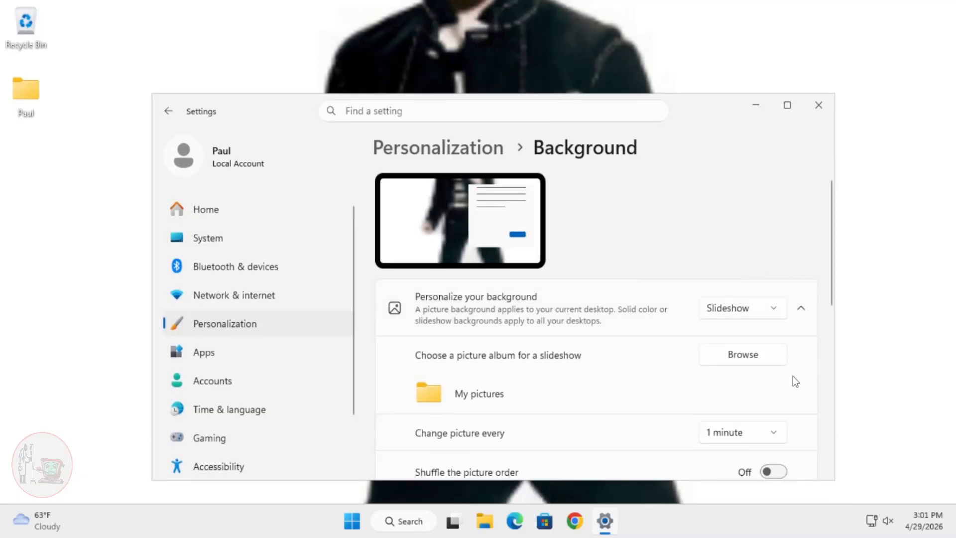
{"action": "scroll", "coordinate": [802, 355], "scroll_direction": "down", "scroll_amount": 2}
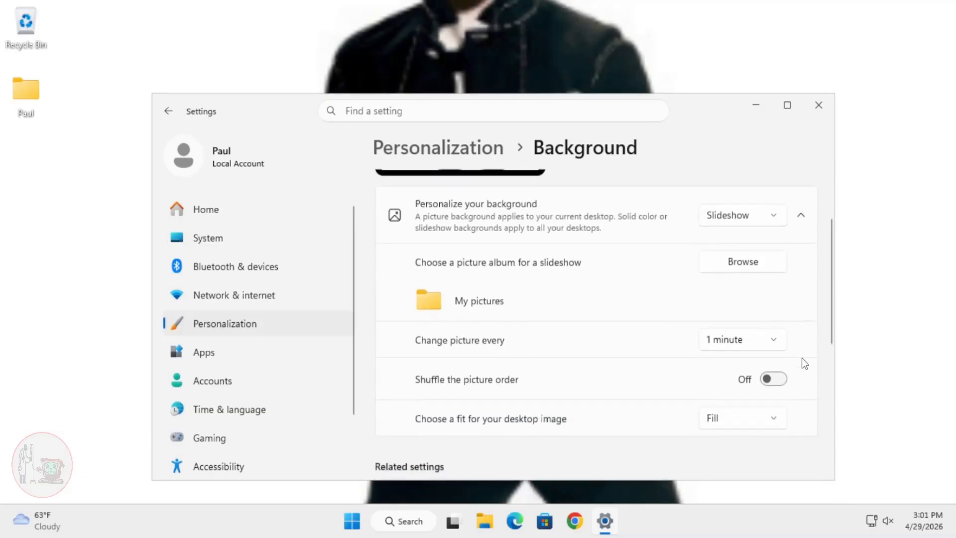
{"action": "scroll", "coordinate": [802, 358], "scroll_direction": "up", "scroll_amount": 2}
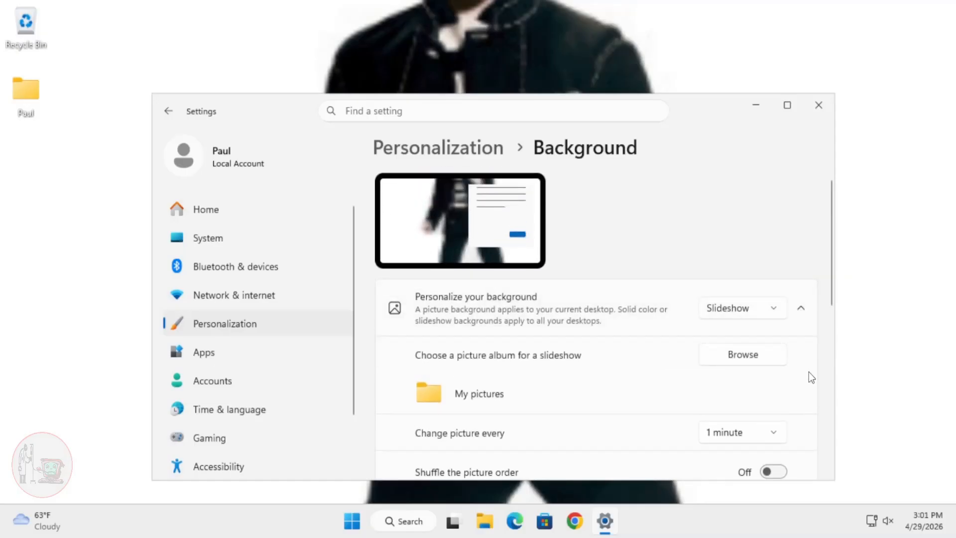
- Set the fit for the slideshow's desktop image to Fit and move the Settings window higher on the desktop
{"action": "scroll", "coordinate": [808, 372], "scroll_direction": "down", "scroll_amount": 3}
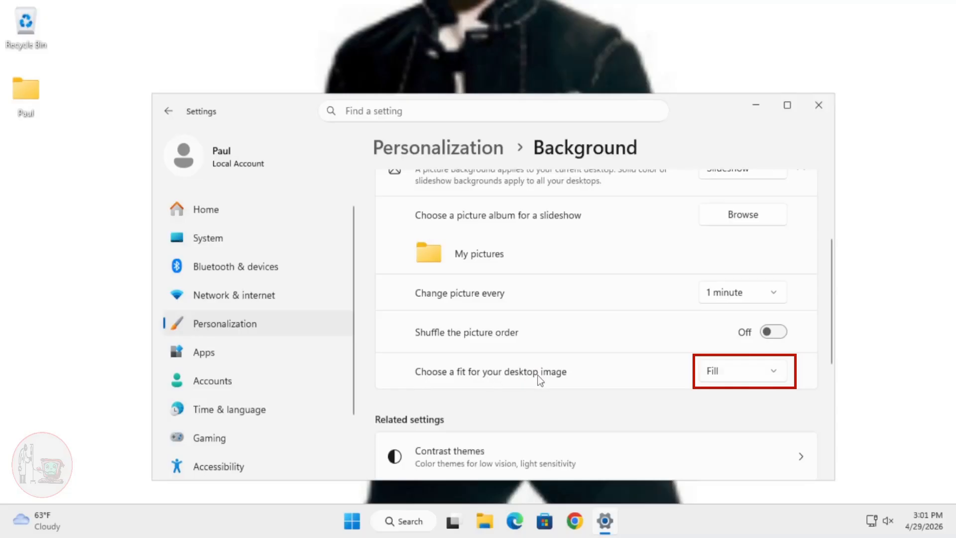
{"action": "left_click", "coordinate": [744, 369]}
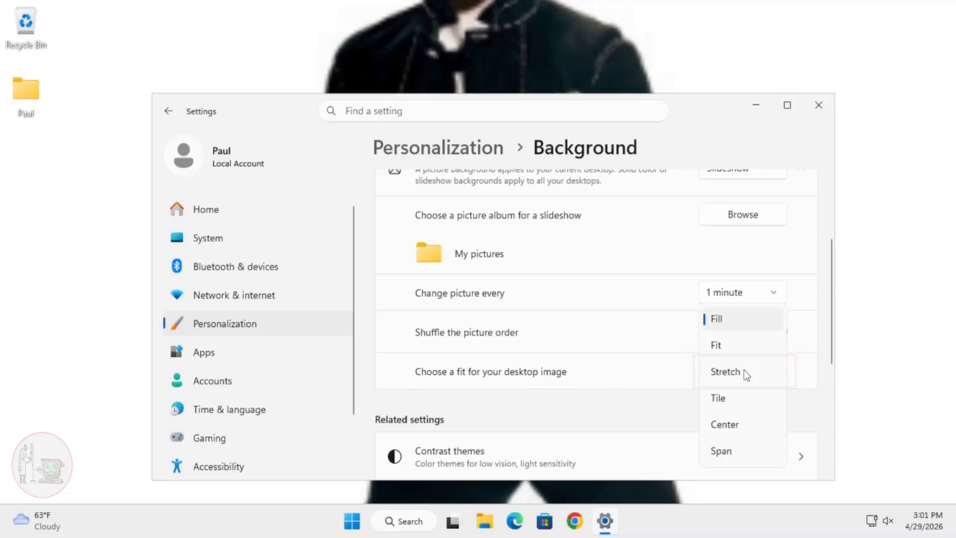
{"action": "left_click", "coordinate": [731, 343]}
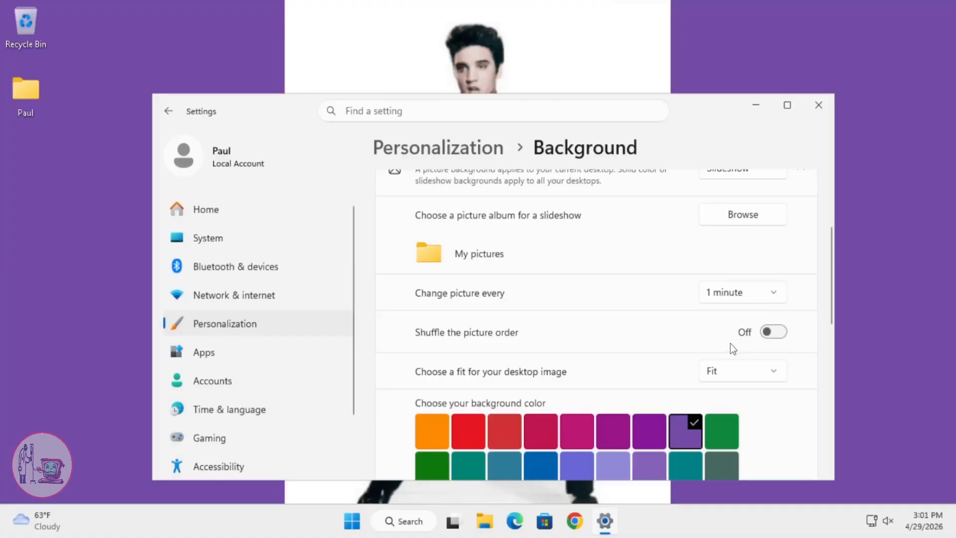
{"action": "left_click_drag", "start_coordinate": [698, 110], "coordinate": [717, 73]}
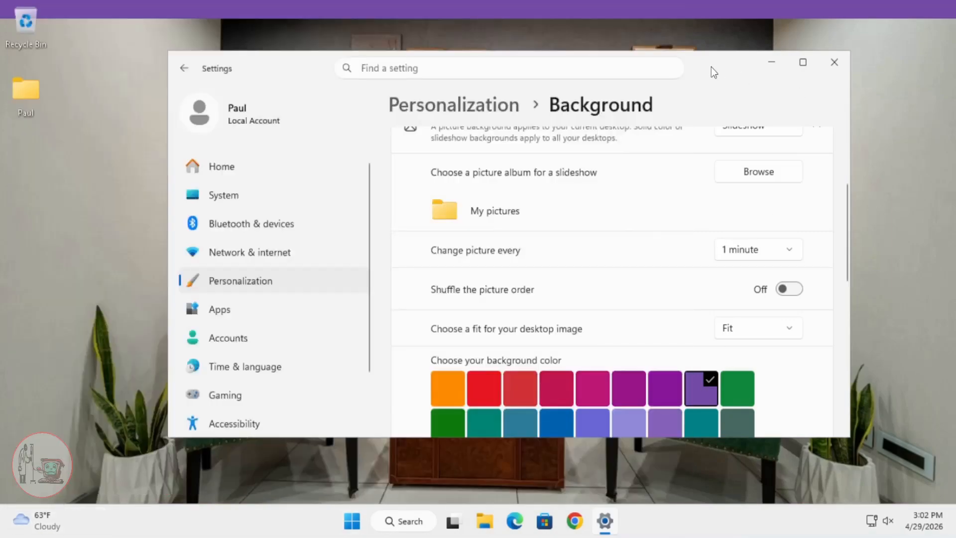
{"action": "mouse_move", "coordinate": [706, 63]}
{"action": "left_mouse_down"}
{"action": "mouse_move", "coordinate": [709, 427]}
{"action": "mouse_move", "coordinate": [696, 66]}
{"action": "left_mouse_up"}
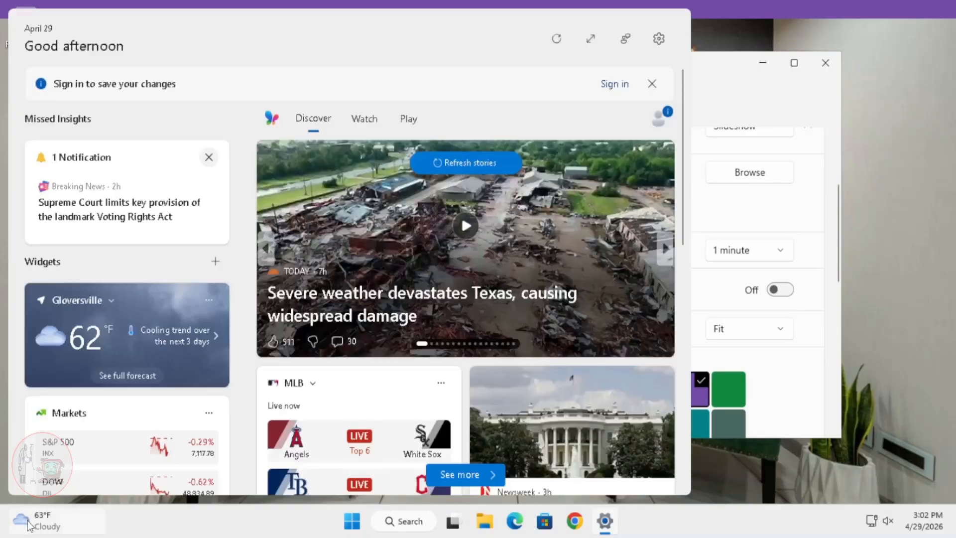
- Close the background settings and turn off Widgets and Task view in the taskbar settings
{"action": "mouse_move", "coordinate": [28, 523]}
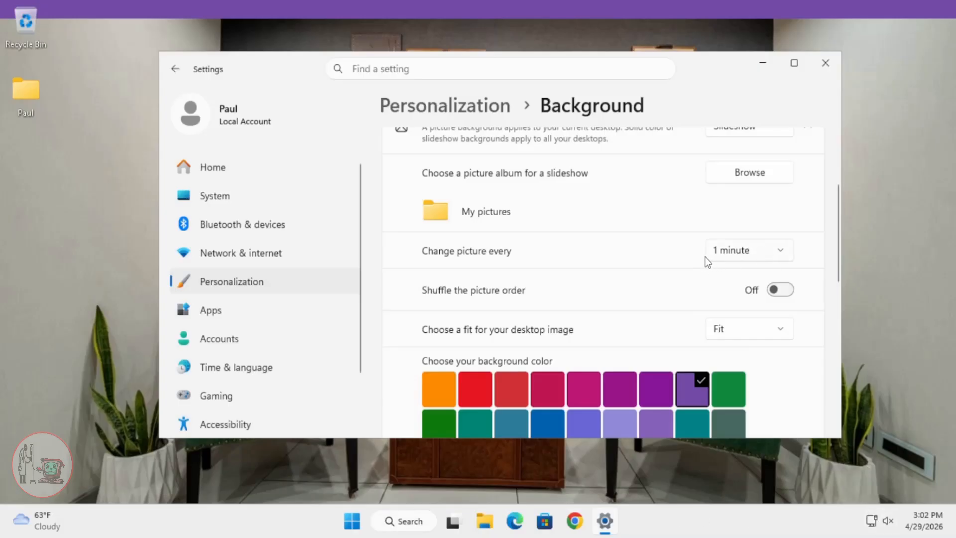
{"action": "left_click", "coordinate": [824, 63]}
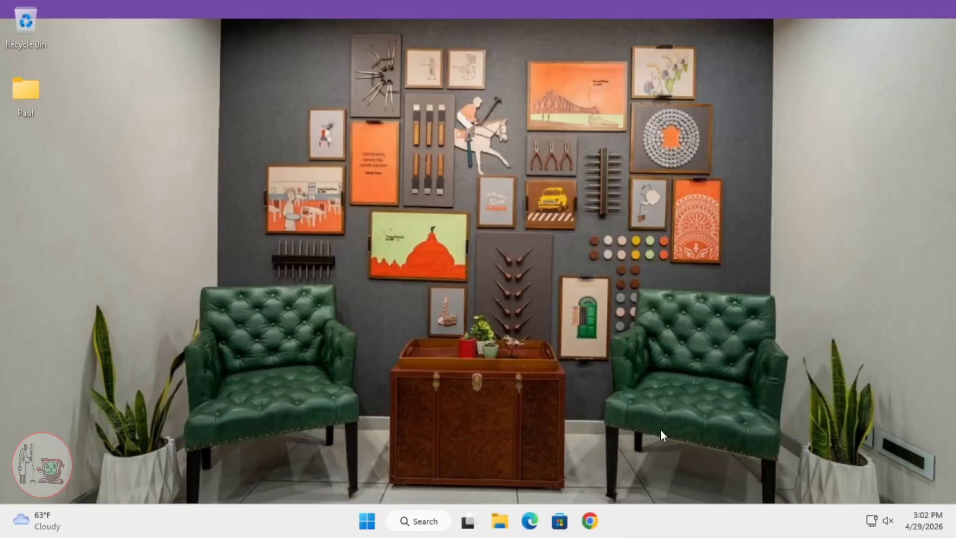
{"action": "right_click", "coordinate": [660, 526]}
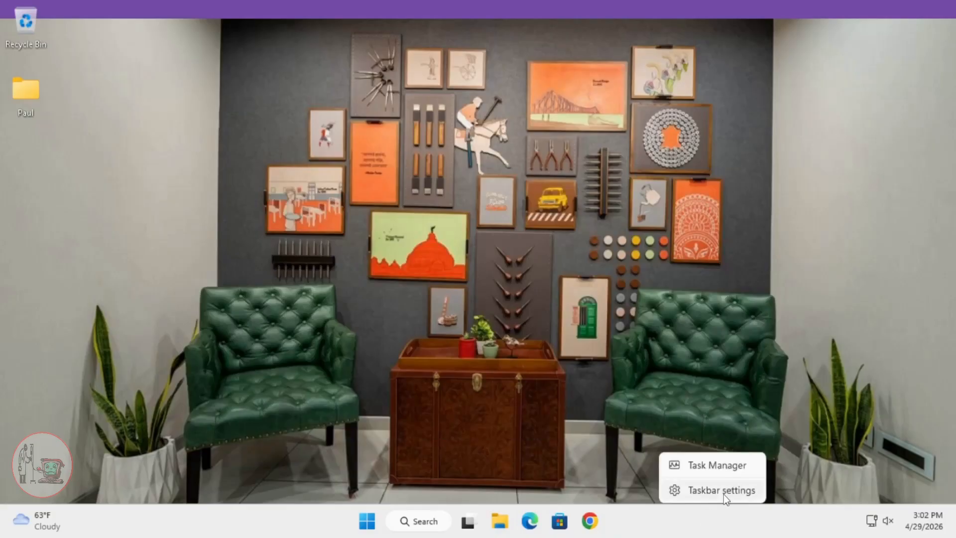
{"action": "left_click", "coordinate": [724, 493]}
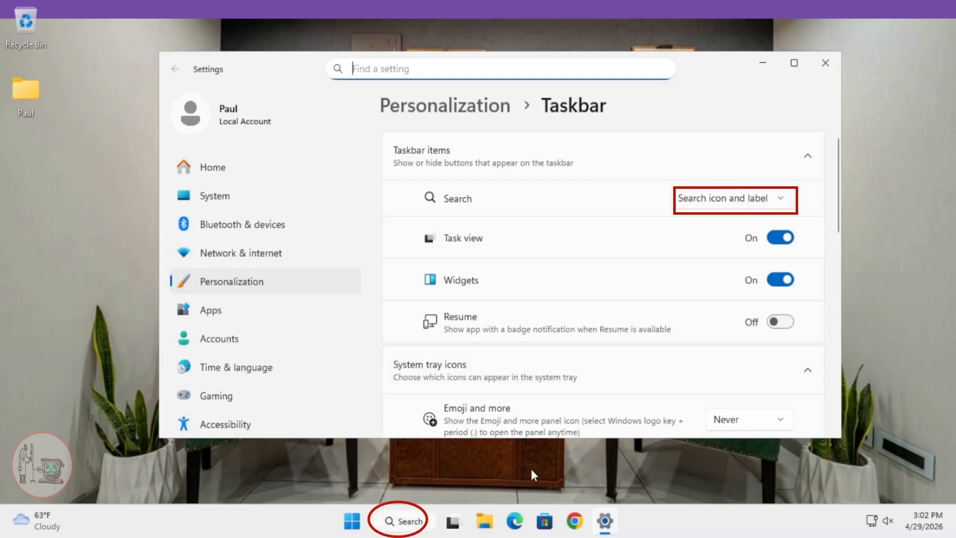
{"action": "mouse_move", "coordinate": [455, 524]}
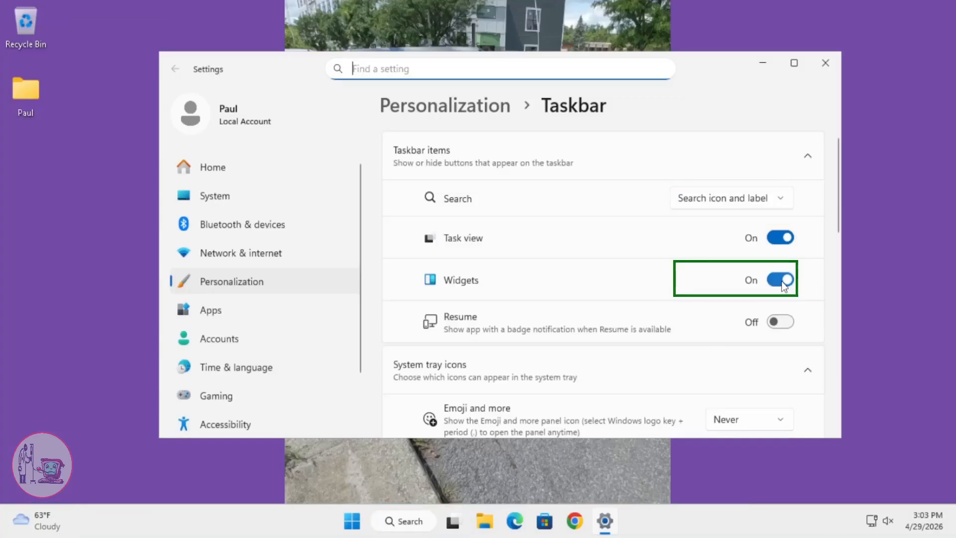
{"action": "left_click", "coordinate": [782, 281]}
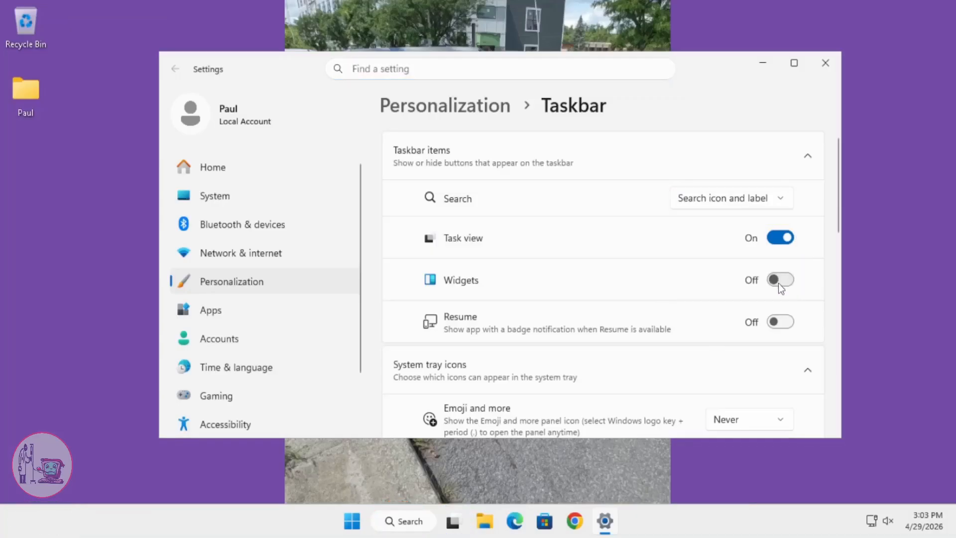
{"action": "left_click", "coordinate": [780, 239]}
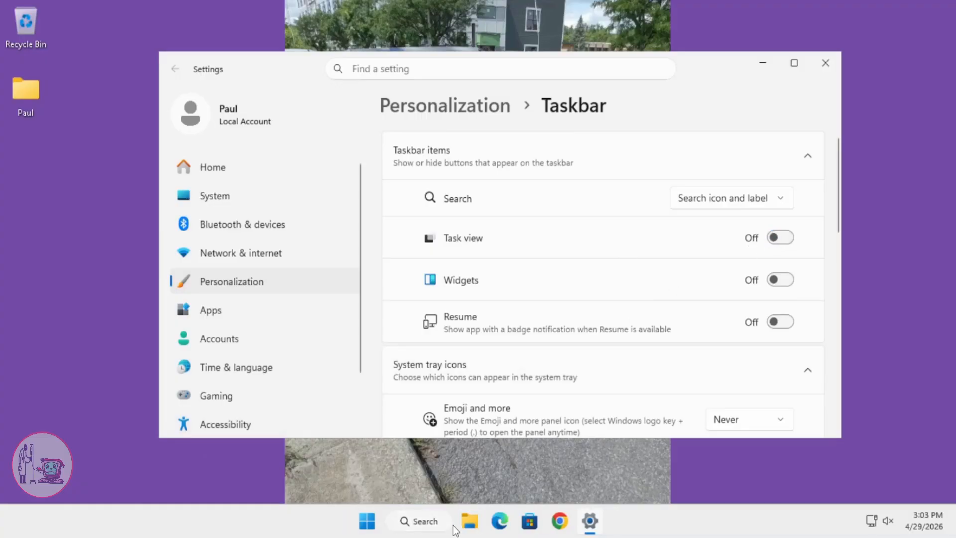
- Try the Hide, Search icon only, Search icon and label, and Search box options for the taskbar search
{"action": "left_click", "coordinate": [756, 206]}
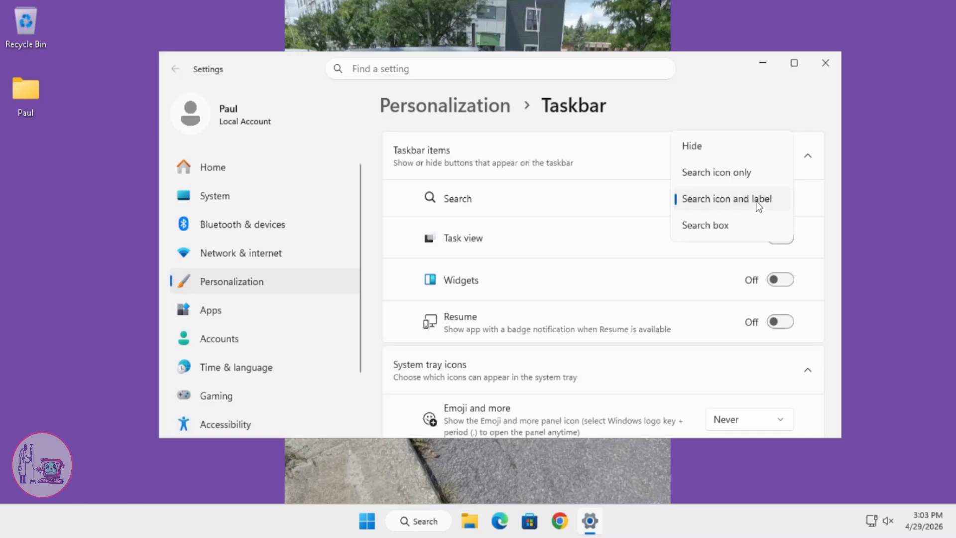
{"action": "left_click", "coordinate": [713, 149]}
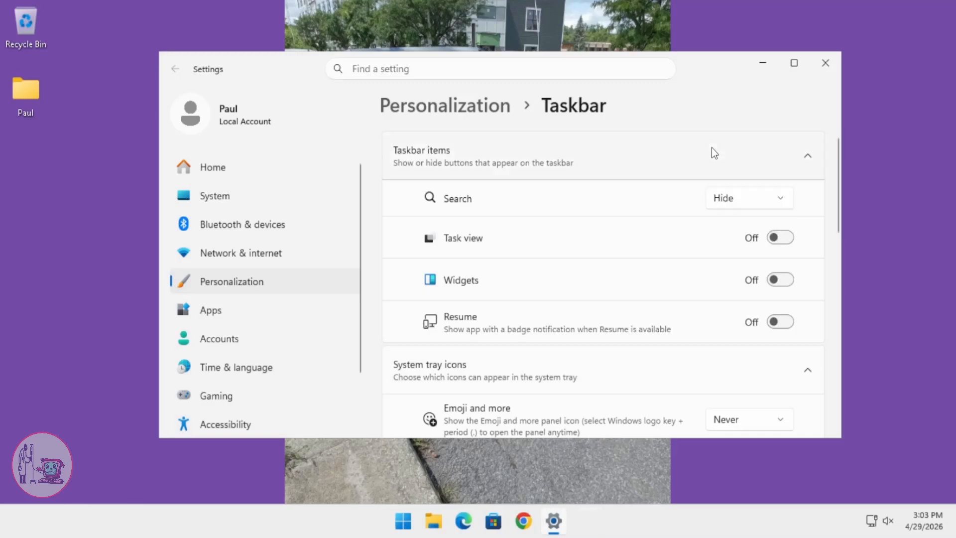
{"action": "left_click", "coordinate": [741, 205]}
{"action": "left_click", "coordinate": [733, 226]}
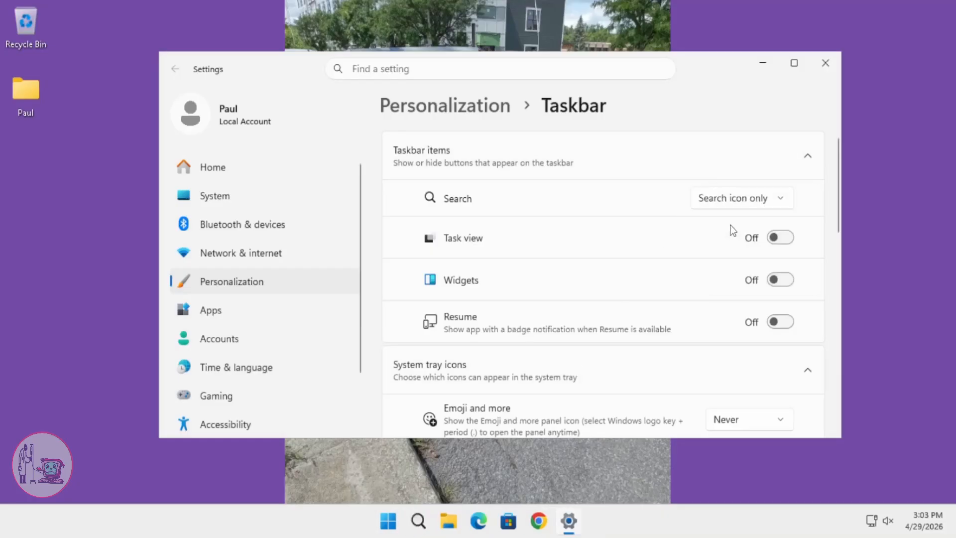
{"action": "left_click", "coordinate": [763, 204]}
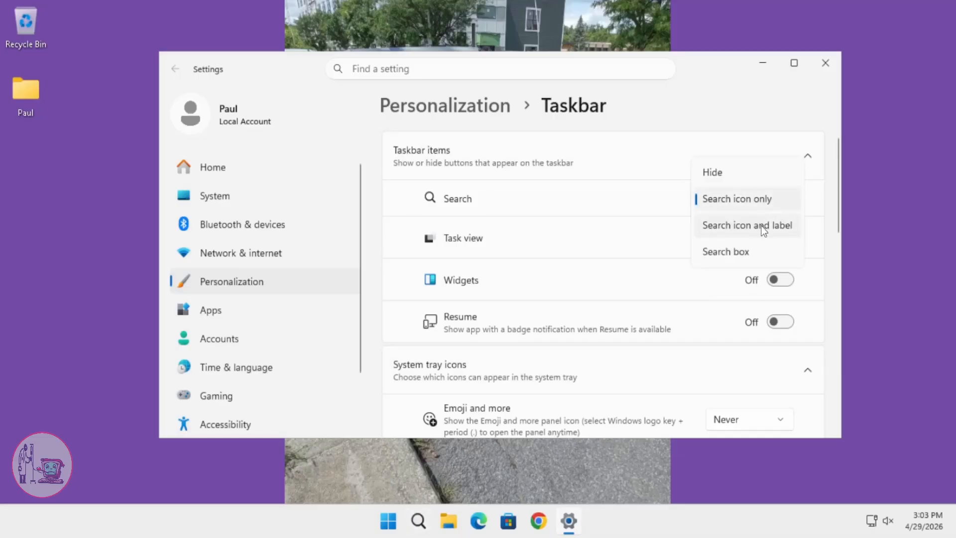
{"action": "left_click", "coordinate": [761, 226]}
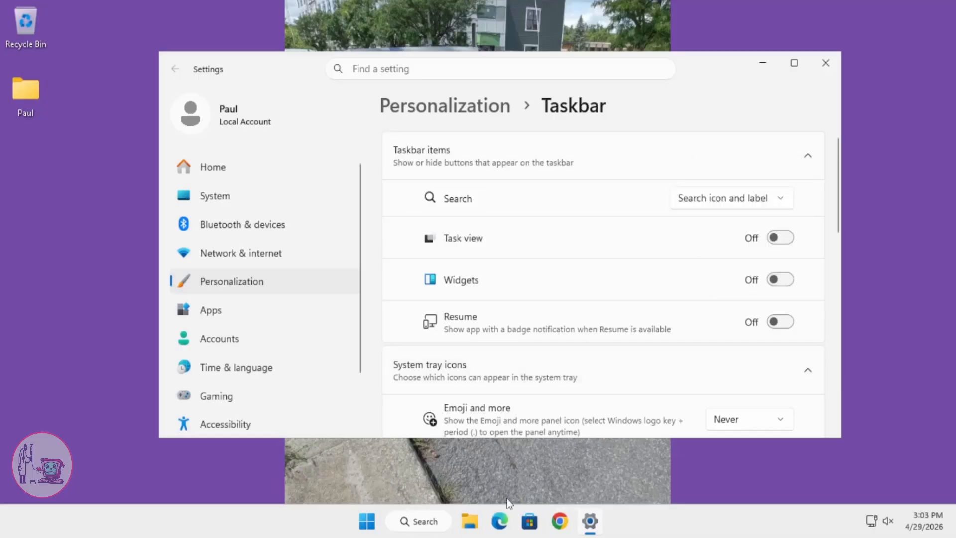
{"action": "left_click", "coordinate": [737, 199]}
{"action": "left_click", "coordinate": [709, 230]}
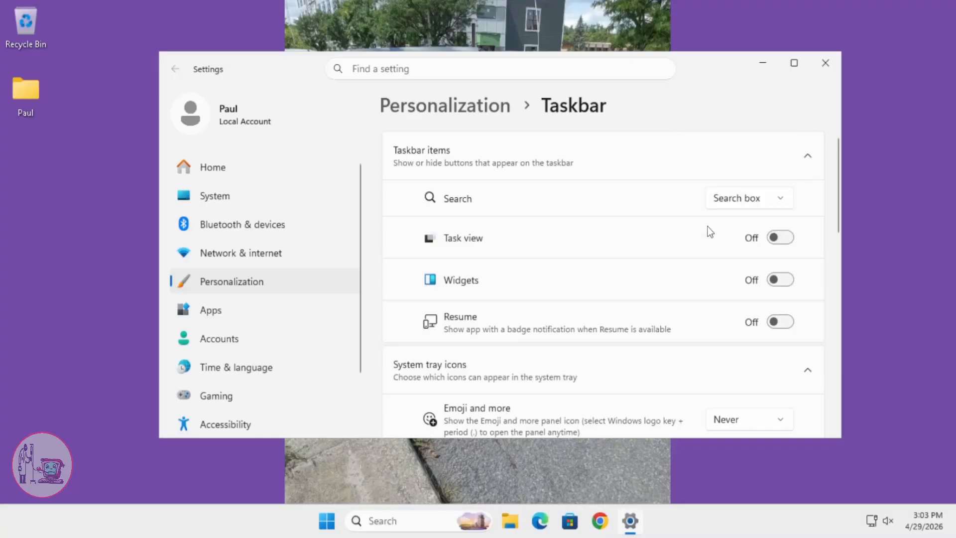
- Set the taskbar search to Search icon only and close the taskbar settings
{"action": "left_click", "coordinate": [739, 200]}
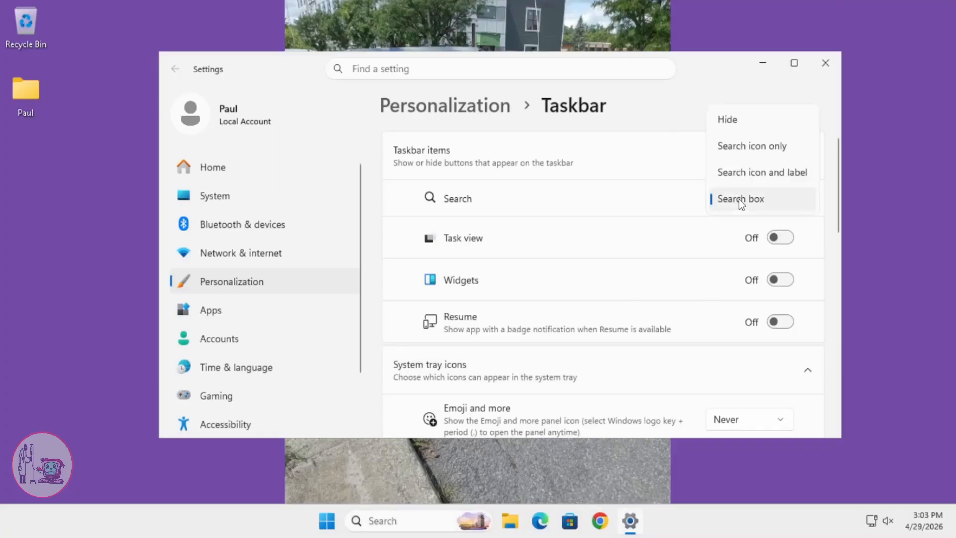
{"action": "left_click", "coordinate": [745, 148]}
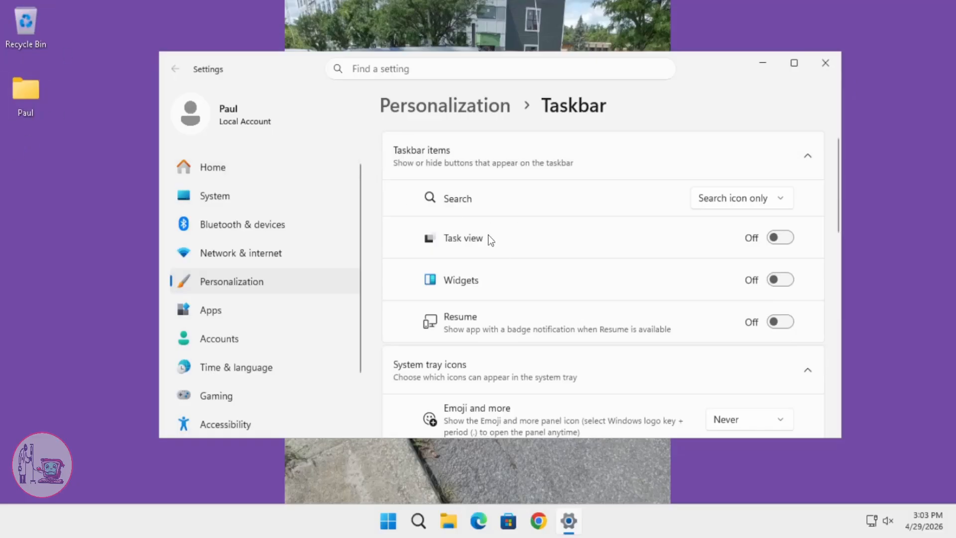
{"action": "left_click", "coordinate": [825, 59]}
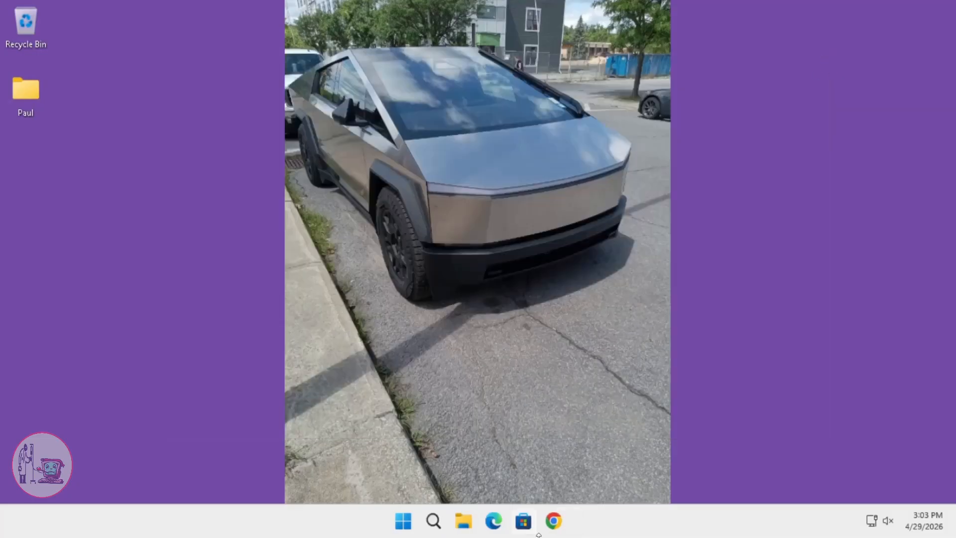
- Reopen Settings and go to the Themes page under Personalization
{"action": "left_click", "coordinate": [403, 509]}
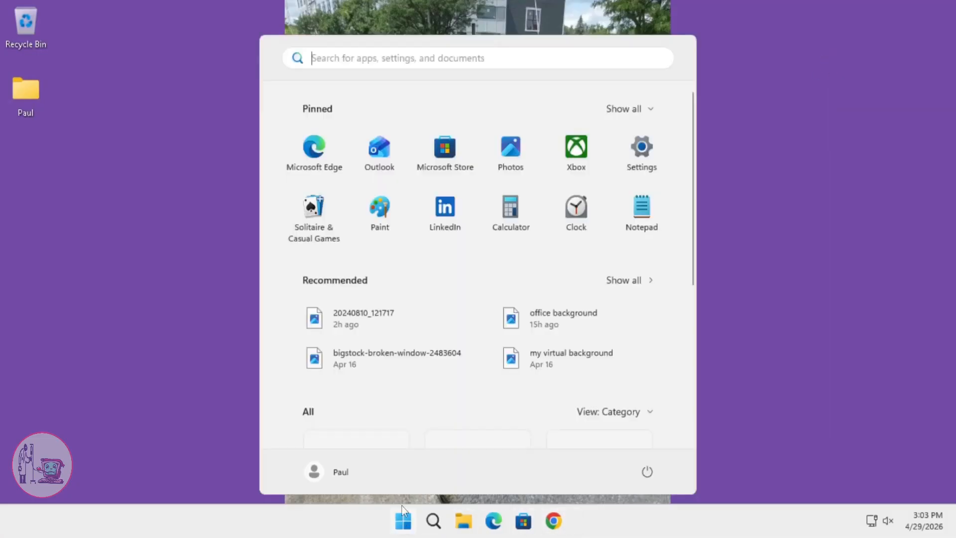
{"action": "left_click", "coordinate": [648, 157]}
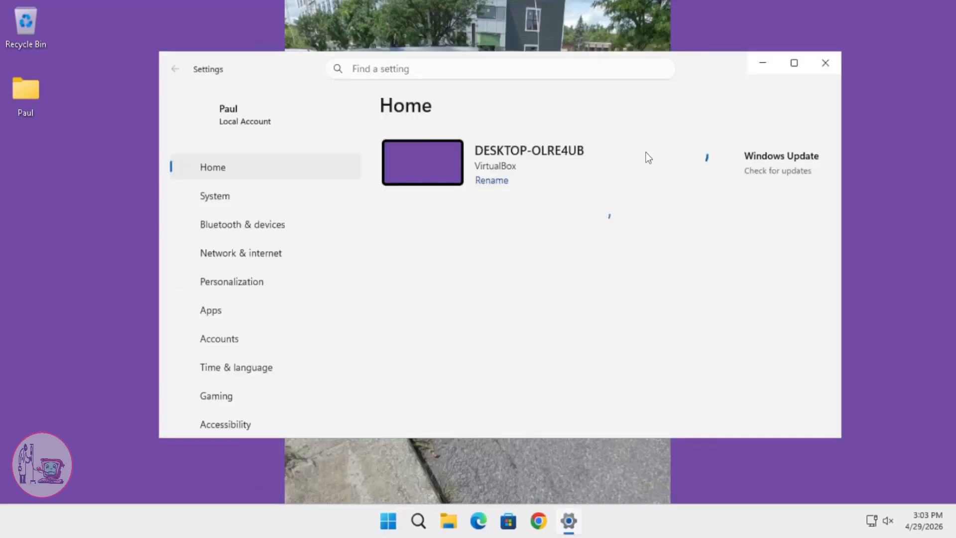
{"action": "left_click", "coordinate": [254, 280]}
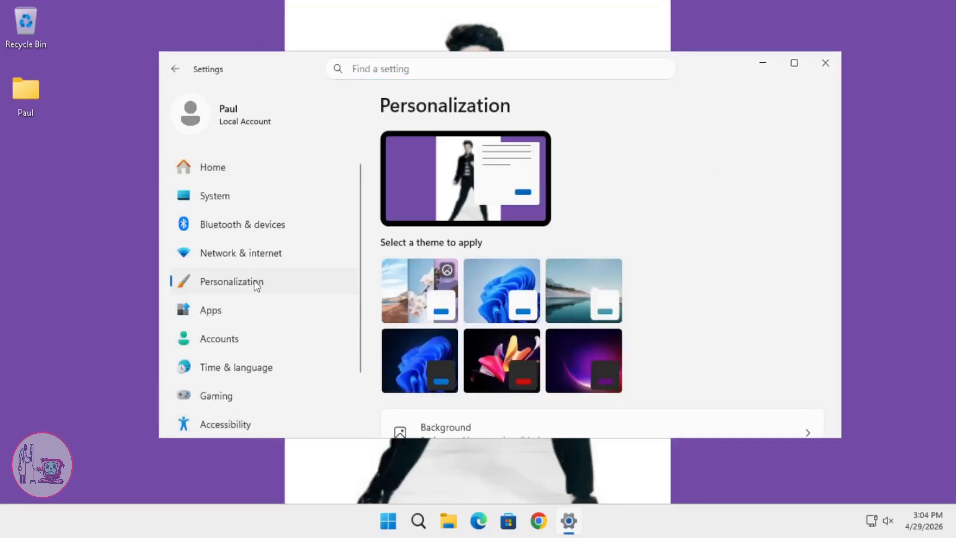
{"action": "scroll", "coordinate": [659, 282], "scroll_direction": "down", "scroll_amount": 3}
{"action": "scroll", "coordinate": [659, 282], "scroll_direction": "down", "scroll_amount": 8}
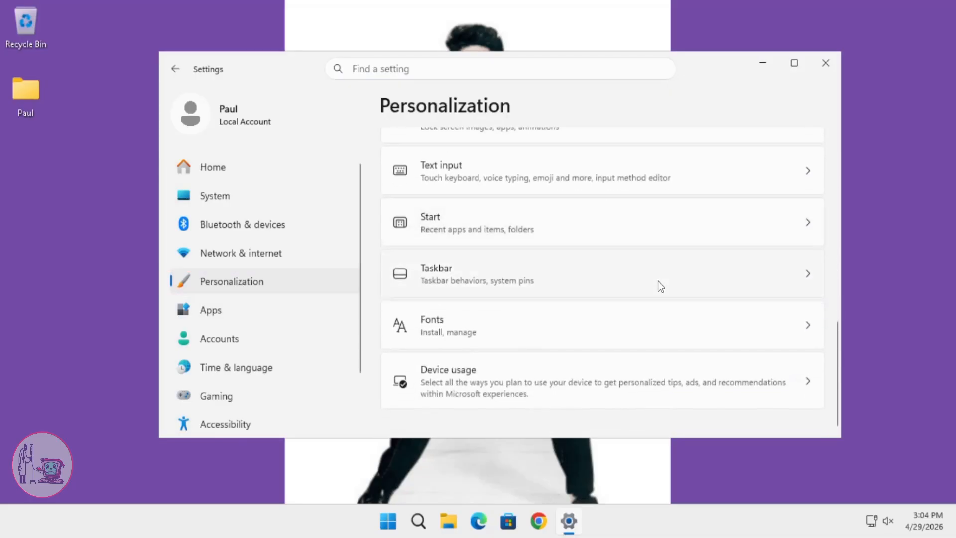
{"action": "scroll", "coordinate": [658, 282], "scroll_direction": "up", "scroll_amount": 5}
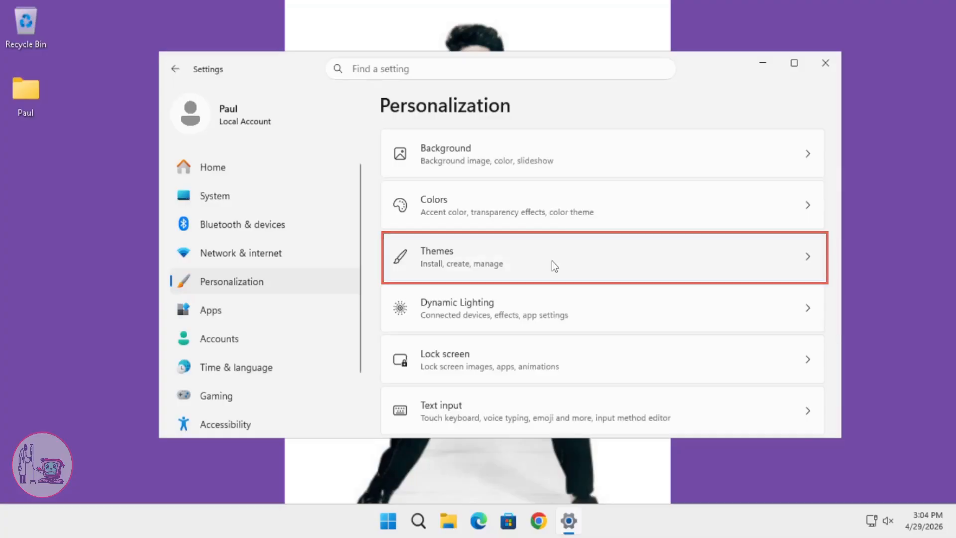
{"action": "left_click", "coordinate": [552, 262]}
- Enable the Computer, Network and Control Panel icons in the desktop icon settings and apply the change
{"action": "scroll", "coordinate": [618, 274], "scroll_direction": "down", "scroll_amount": 3}
{"action": "scroll", "coordinate": [624, 274], "scroll_direction": "down", "scroll_amount": 5}
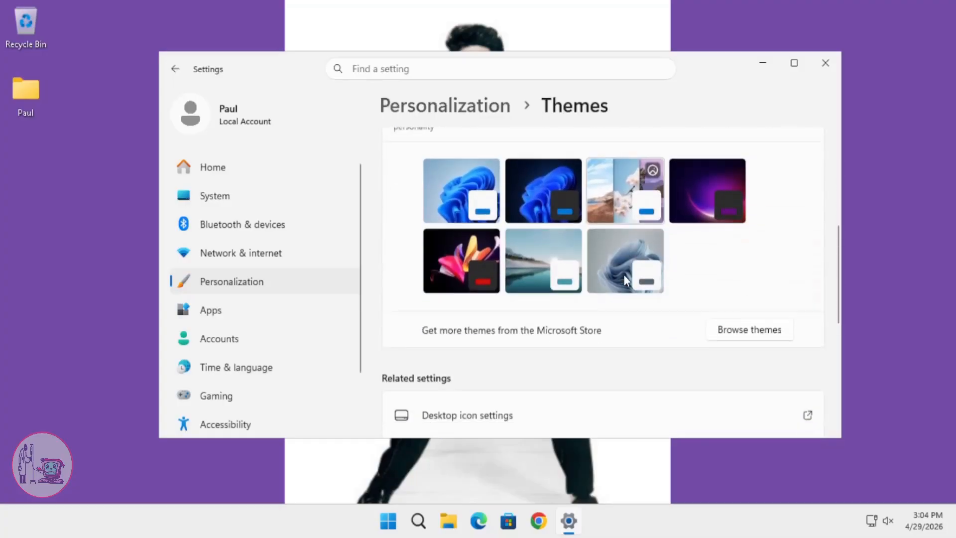
{"action": "left_click", "coordinate": [512, 268]}
{"action": "left_click", "coordinate": [101, 143]}
{"action": "left_click", "coordinate": [102, 174]}
{"action": "left_click", "coordinate": [319, 384]}
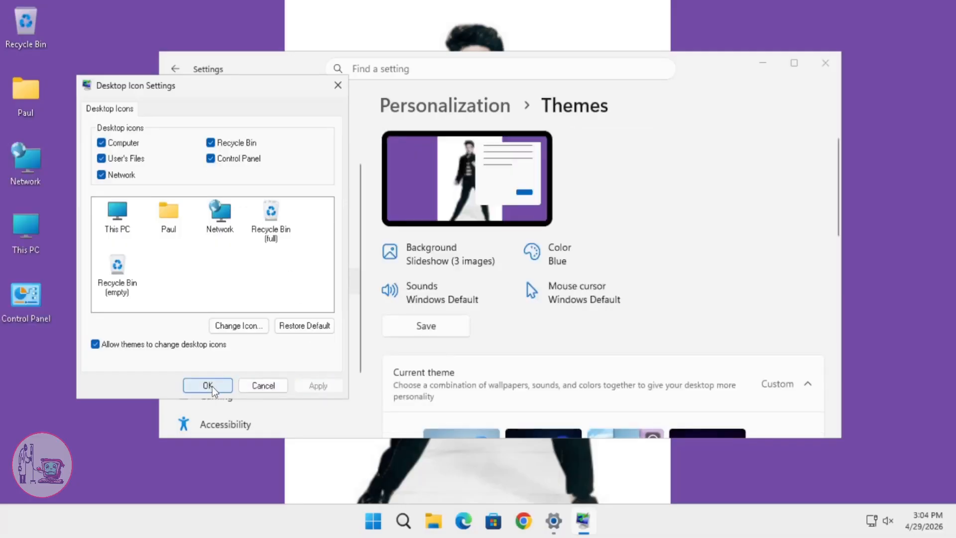
{"action": "left_click", "coordinate": [208, 385]}
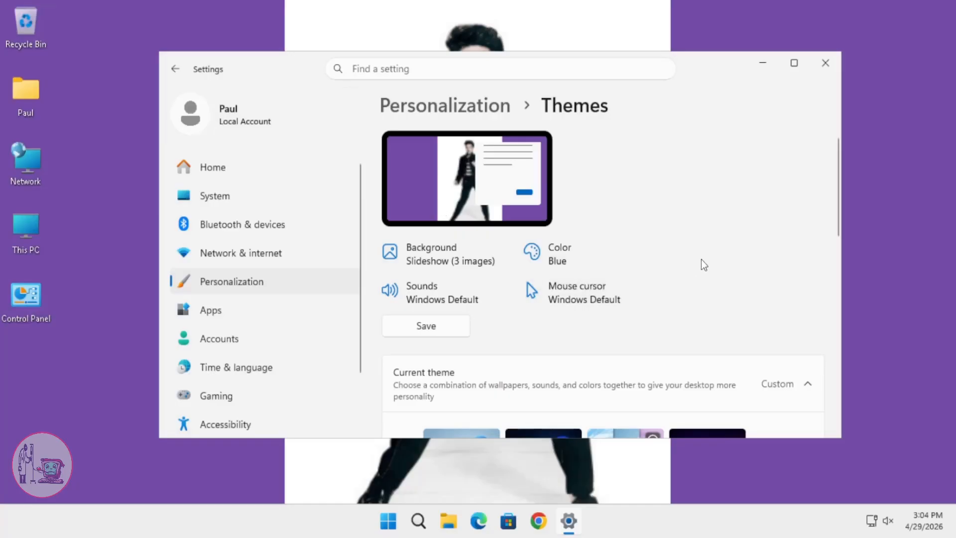
- Increase the Accessibility text size to about 170%, apply it, and minimize Settings to show the desktop
{"action": "left_click", "coordinate": [231, 425]}
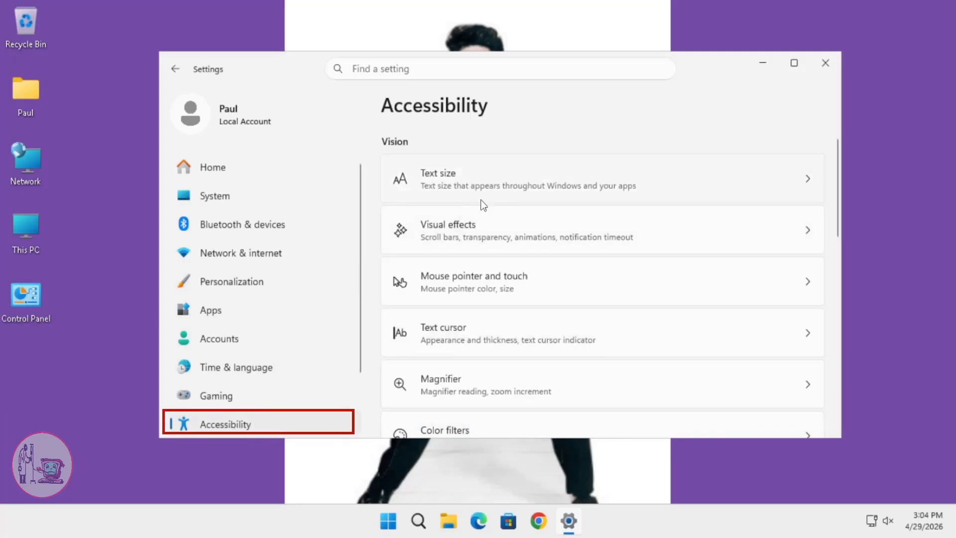
{"action": "left_click", "coordinate": [531, 180]}
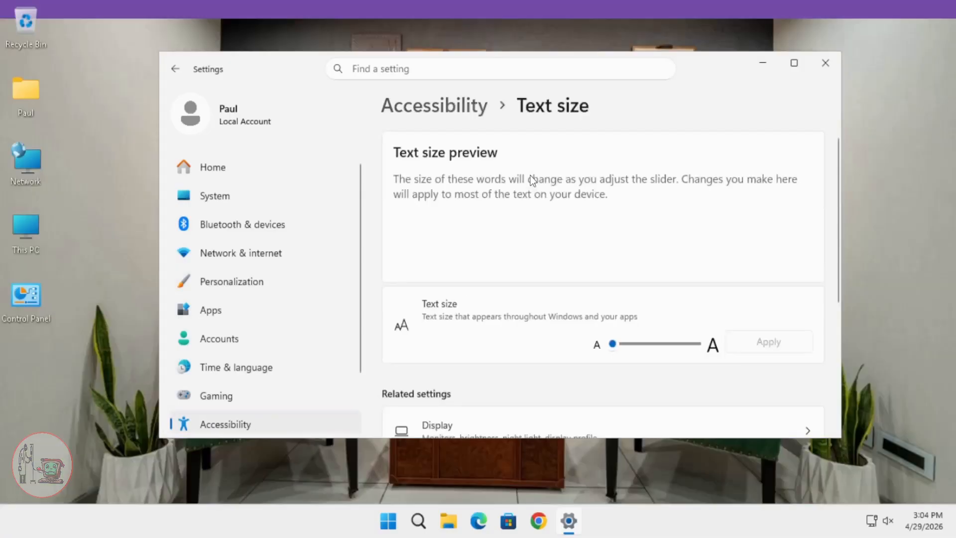
{"action": "left_click", "coordinate": [613, 345]}
{"action": "left_click_drag", "start_coordinate": [614, 344], "coordinate": [659, 345]}
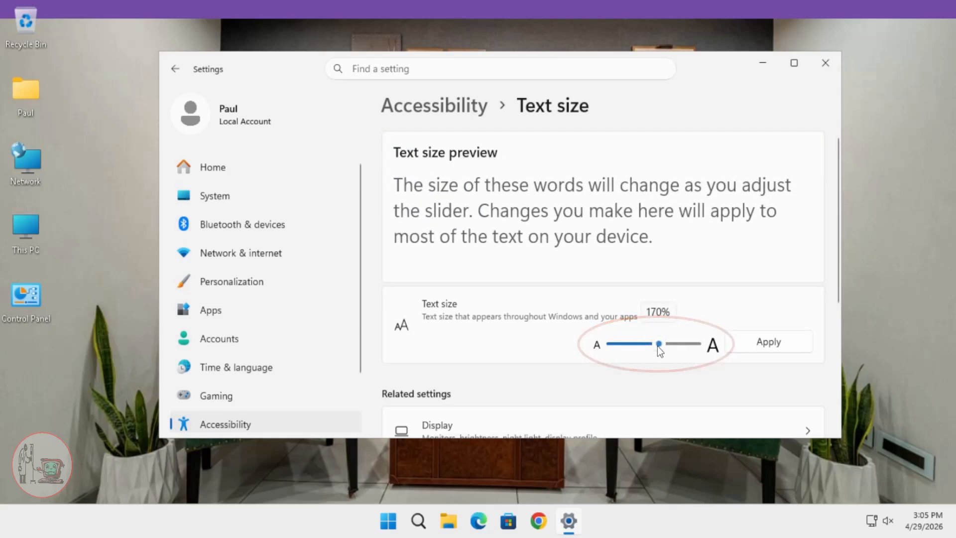
{"action": "left_click_drag", "start_coordinate": [658, 343], "coordinate": [656, 355]}
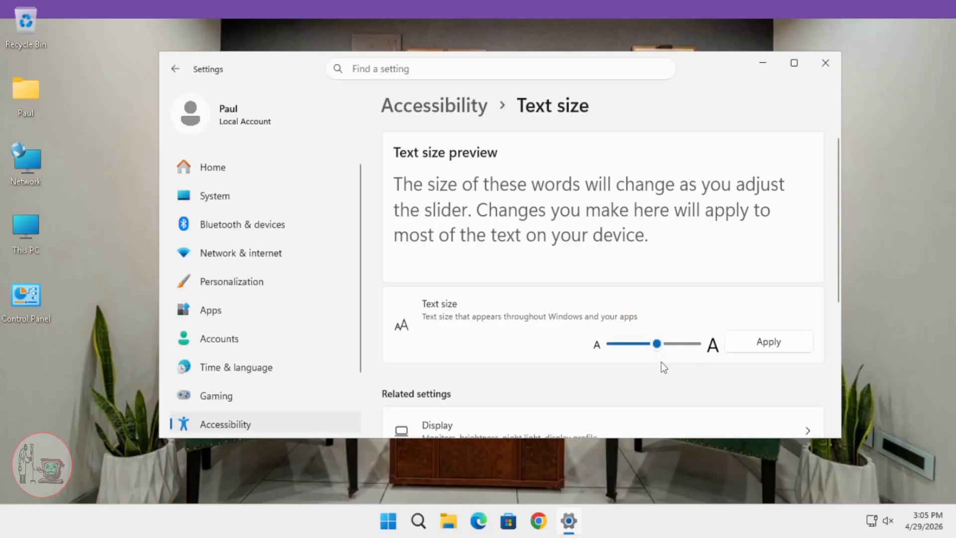
{"action": "left_click", "coordinate": [766, 344]}
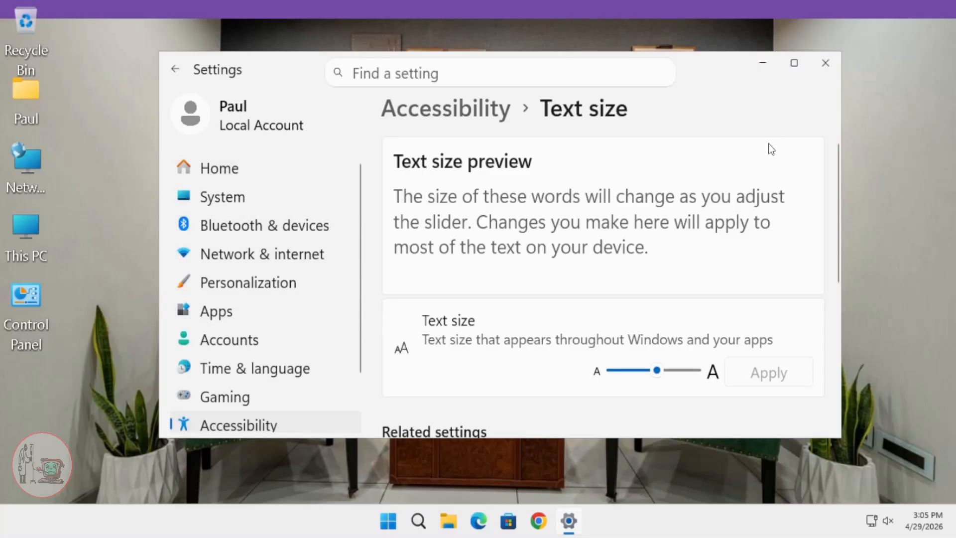
{"action": "left_click", "coordinate": [762, 65]}
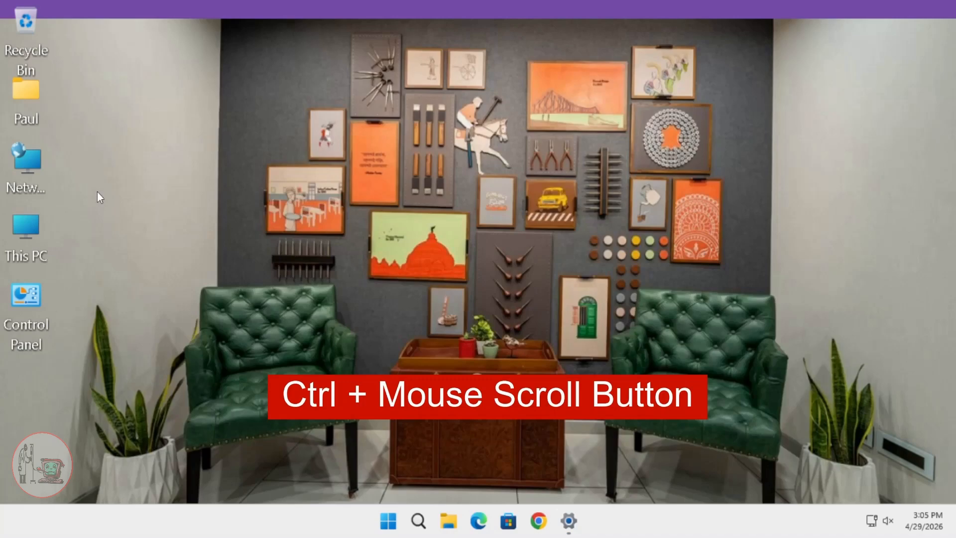
- Enlarge the desktop icons by two zoom increments, and shrink them again to a medium size
{"action": "scroll", "coordinate": [100, 194], "scroll_direction": "up", "scroll_amount": 1, "text": "ctrl"}
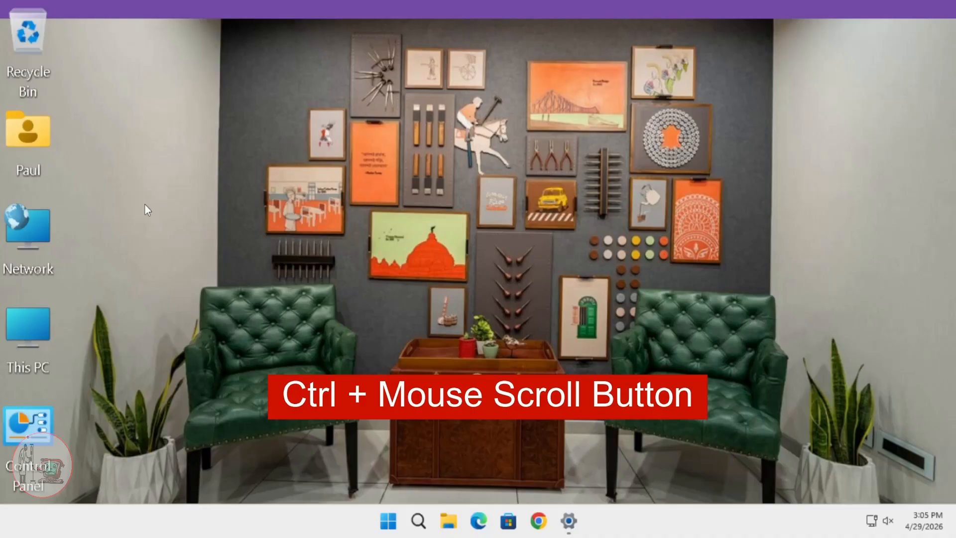
{"action": "scroll", "coordinate": [145, 205], "scroll_direction": "up", "scroll_amount": 1, "text": "ctrl"}
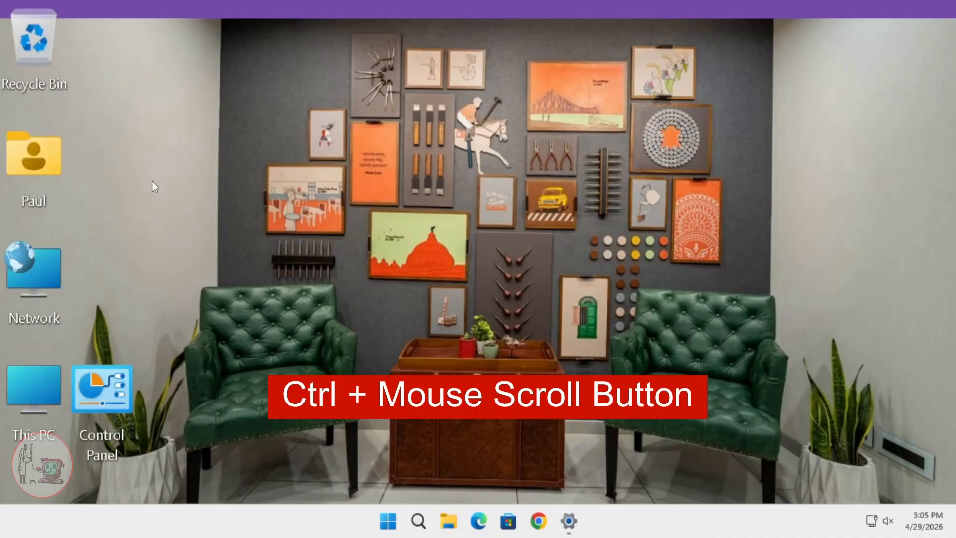
{"action": "scroll", "coordinate": [152, 181], "scroll_direction": "down", "scroll_amount": 1, "text": "ctrl"}
{"action": "scroll", "coordinate": [154, 186], "scroll_direction": "down", "scroll_amount": 1, "text": "ctrl"}
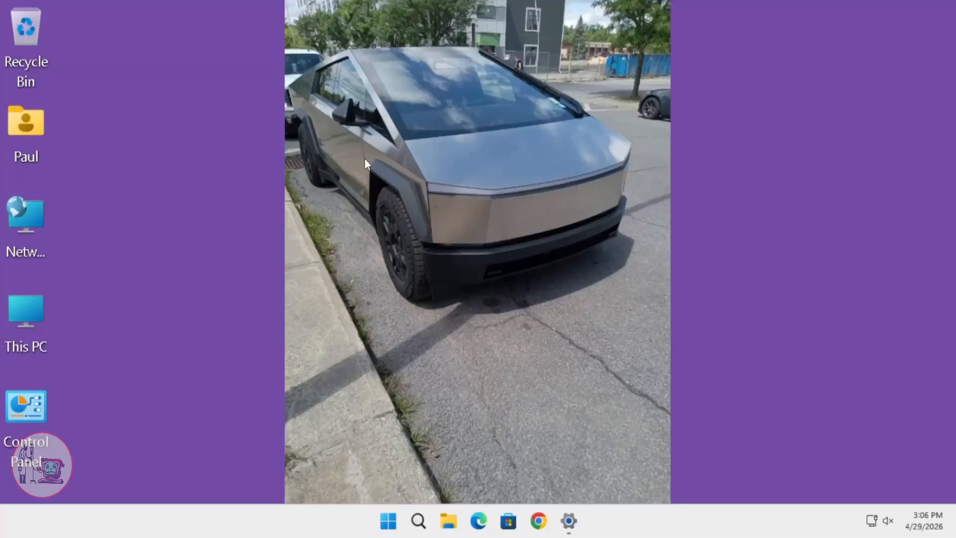
- Open Display settings from the desktop, set the display resolution to 1280 × 960 and keep the changes
{"action": "right_click", "coordinate": [365, 160]}
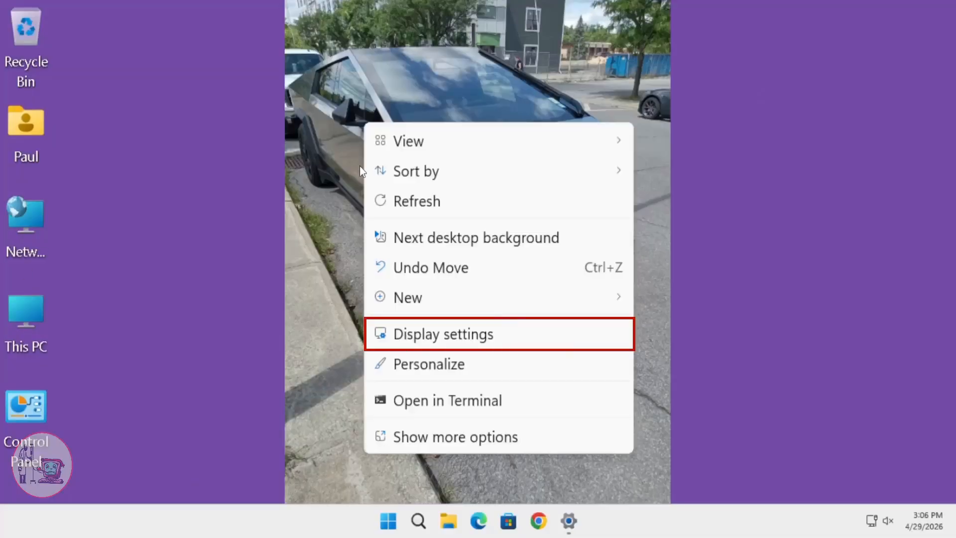
{"action": "left_click", "coordinate": [454, 343]}
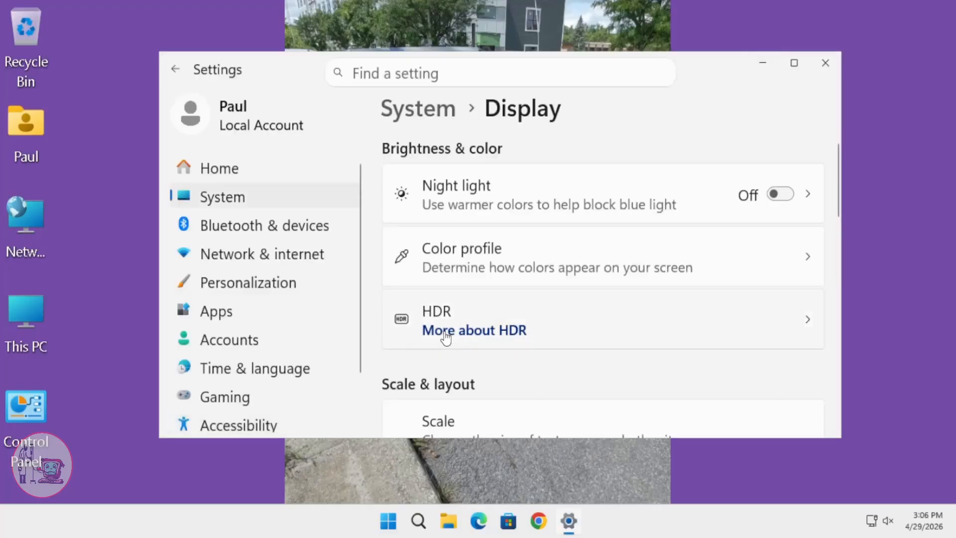
{"action": "scroll", "coordinate": [531, 250], "scroll_direction": "down", "scroll_amount": 5}
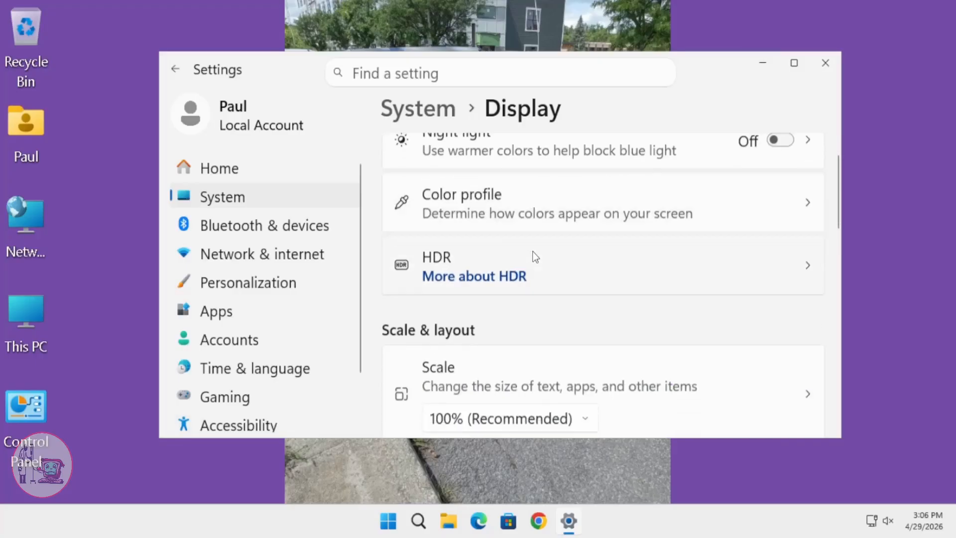
{"action": "scroll", "coordinate": [534, 254], "scroll_direction": "up", "scroll_amount": 1}
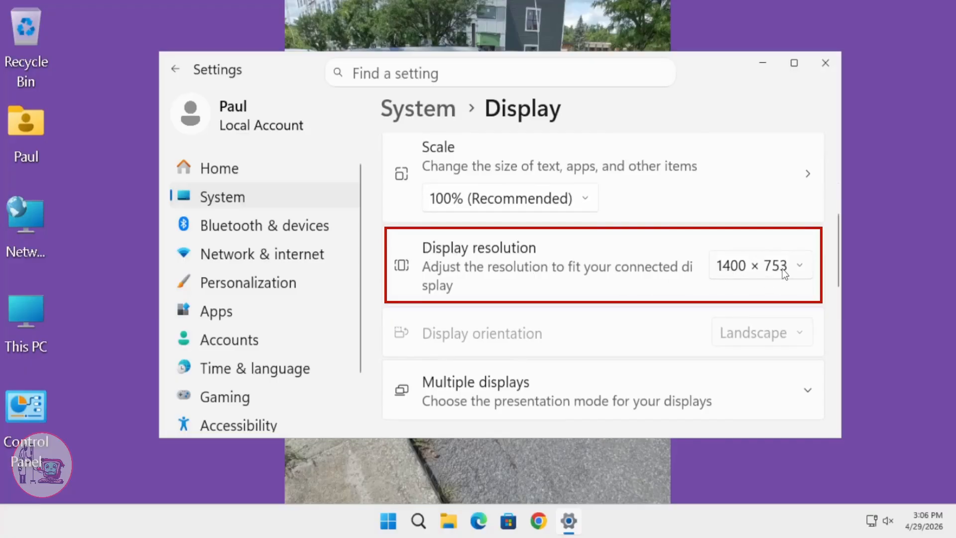
{"action": "left_click", "coordinate": [799, 264]}
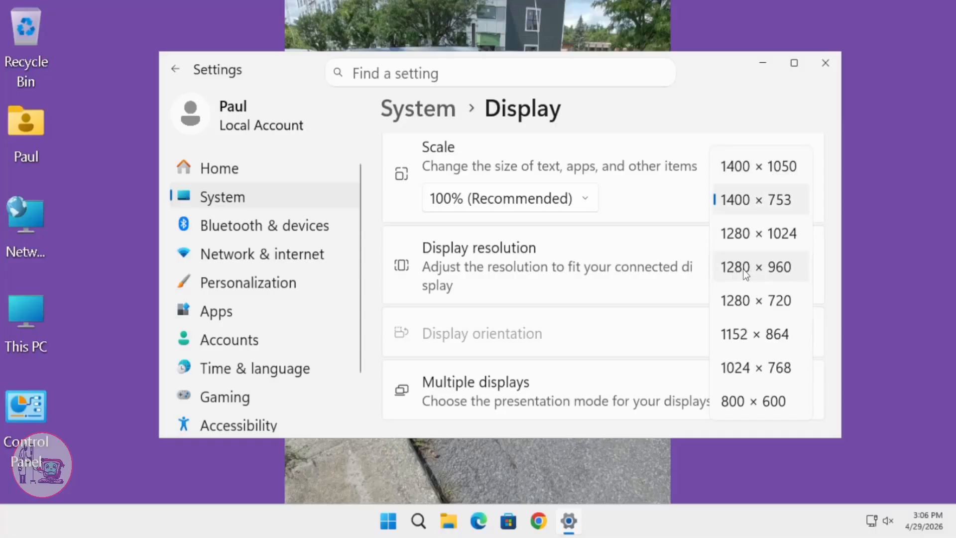
{"action": "left_click", "coordinate": [786, 268]}
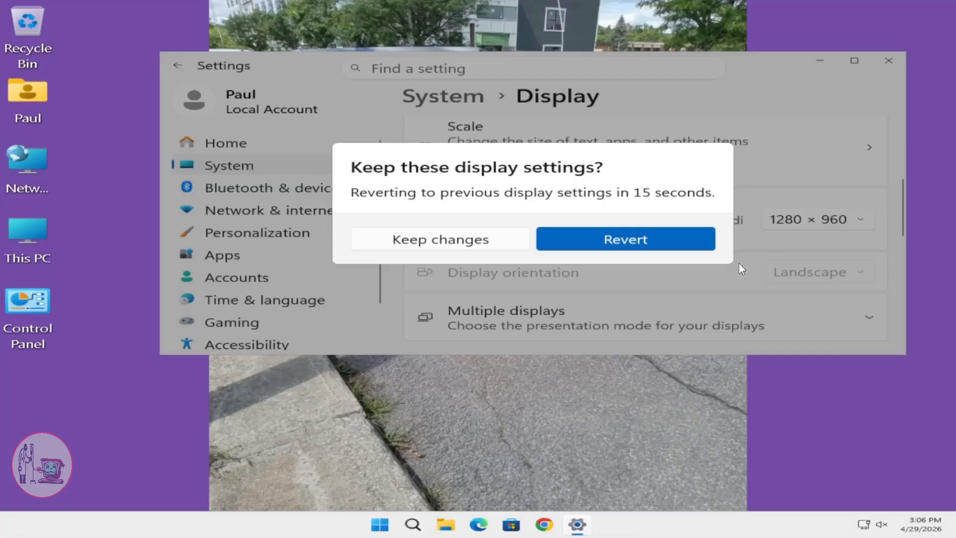
{"action": "left_click", "coordinate": [468, 239]}
{"action": "left_click_drag", "start_coordinate": [770, 66], "coordinate": [777, 89]}
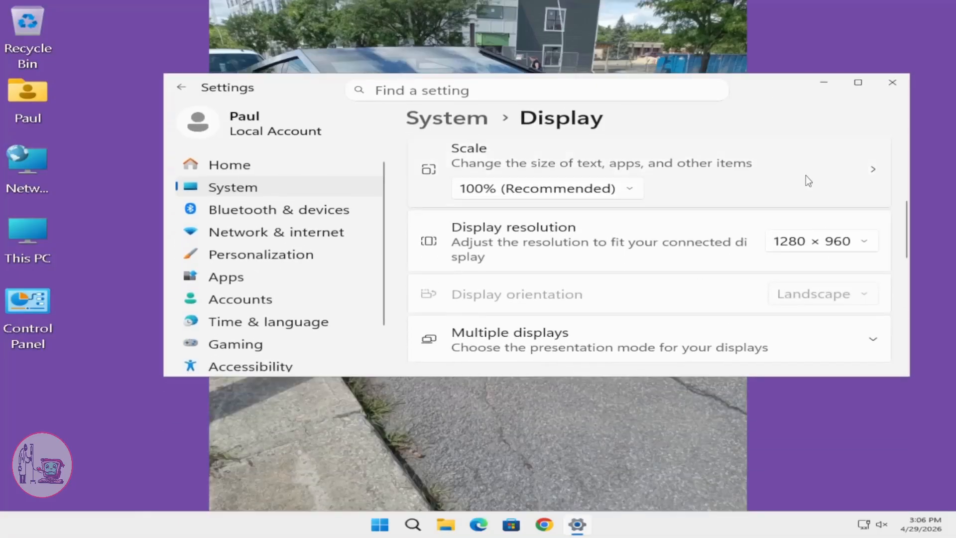
- Set the display resolution to 800 × 600 and keep the changes
{"action": "left_click", "coordinate": [863, 237]}
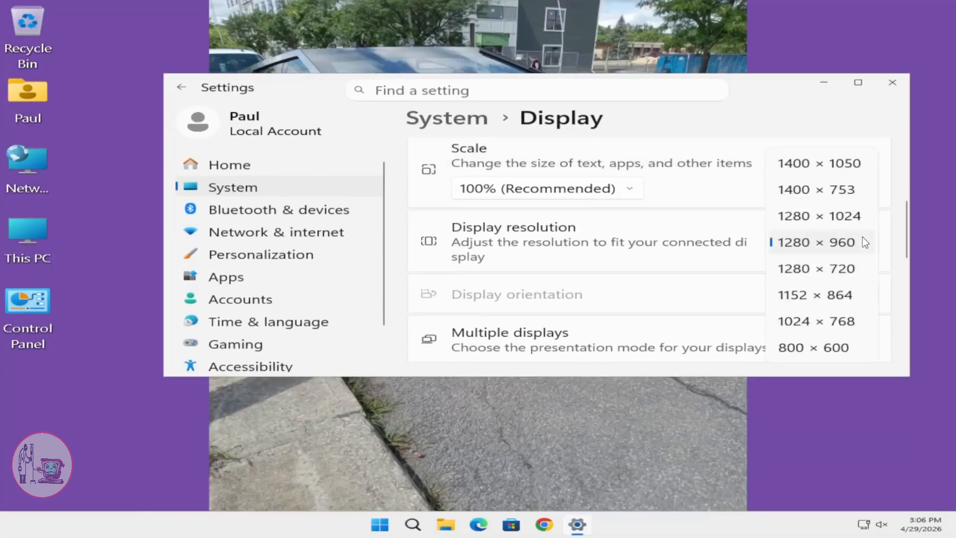
{"action": "left_click", "coordinate": [795, 348]}
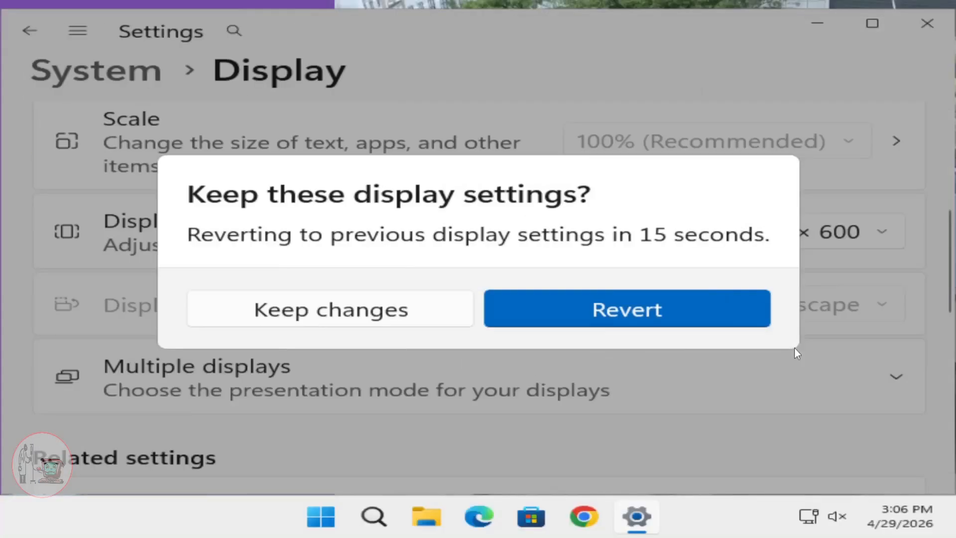
{"action": "left_click", "coordinate": [408, 318]}
{"action": "mouse_move", "coordinate": [751, 25]}
{"action": "left_mouse_down"}
{"action": "mouse_move", "coordinate": [761, 503]}
{"action": "mouse_move", "coordinate": [754, 447]}
{"action": "mouse_move", "coordinate": [771, 64]}
{"action": "mouse_move", "coordinate": [754, 36]}
{"action": "left_mouse_up"}
- Set the display resolution to 1400 × 753, keep the changes and close Settings
{"action": "left_click", "coordinate": [815, 237]}
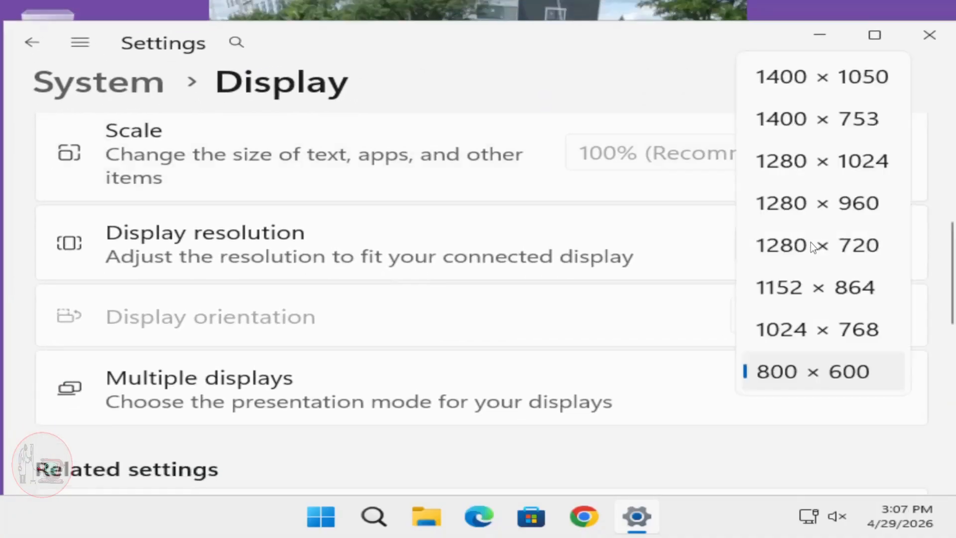
{"action": "left_click", "coordinate": [780, 122]}
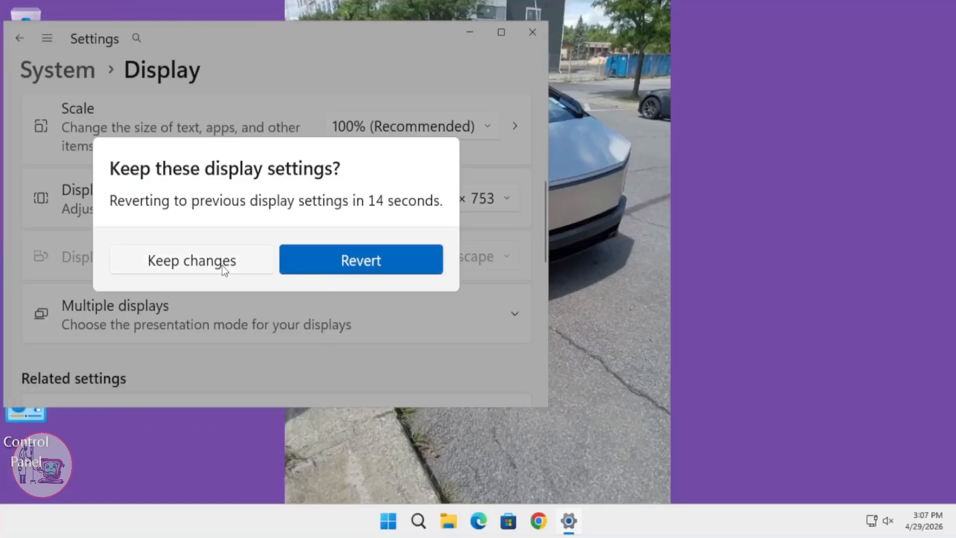
{"action": "left_click", "coordinate": [223, 265]}
{"action": "left_click_drag", "start_coordinate": [254, 38], "coordinate": [586, 85]}
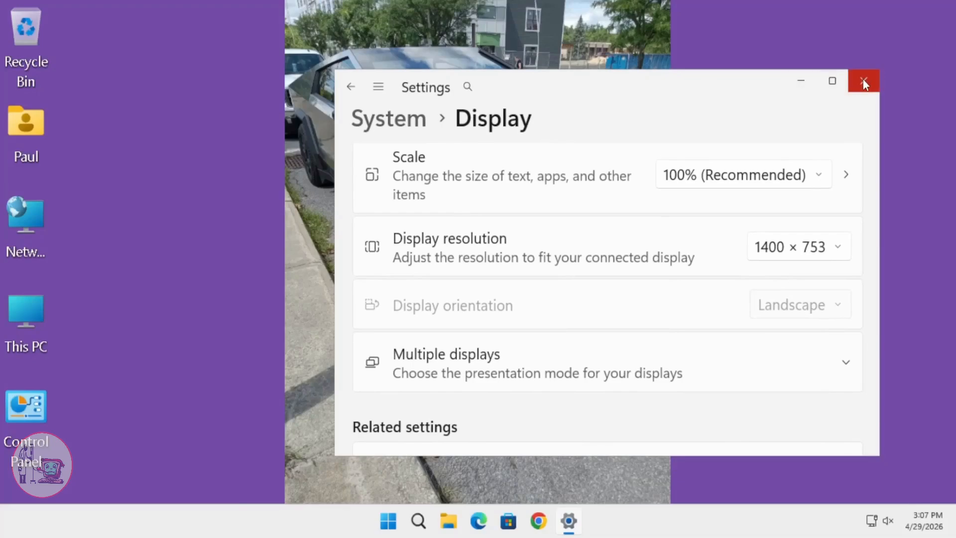
{"action": "left_click", "coordinate": [864, 80]}
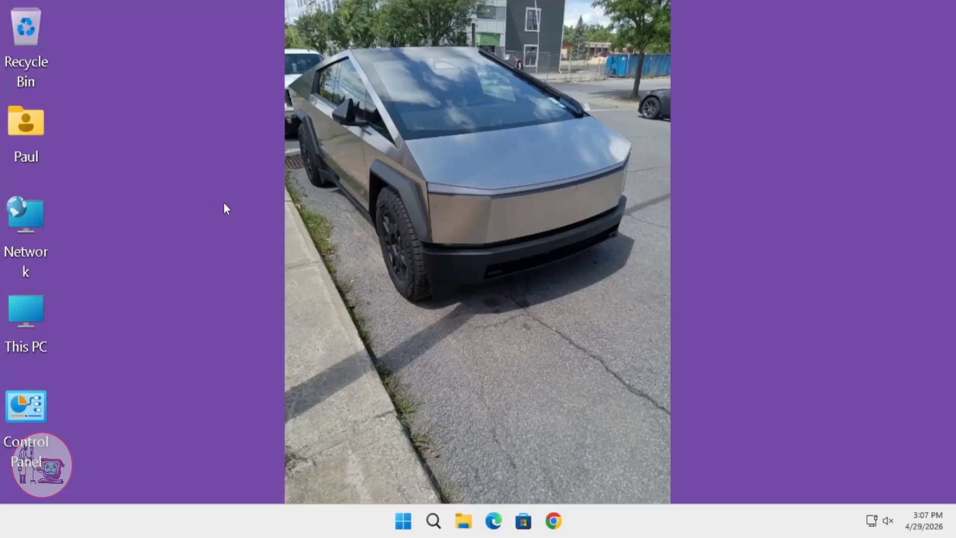
- Shrink the desktop icons to a small size by zooming out on the desktop
{"action": "left_click", "coordinate": [188, 204]}
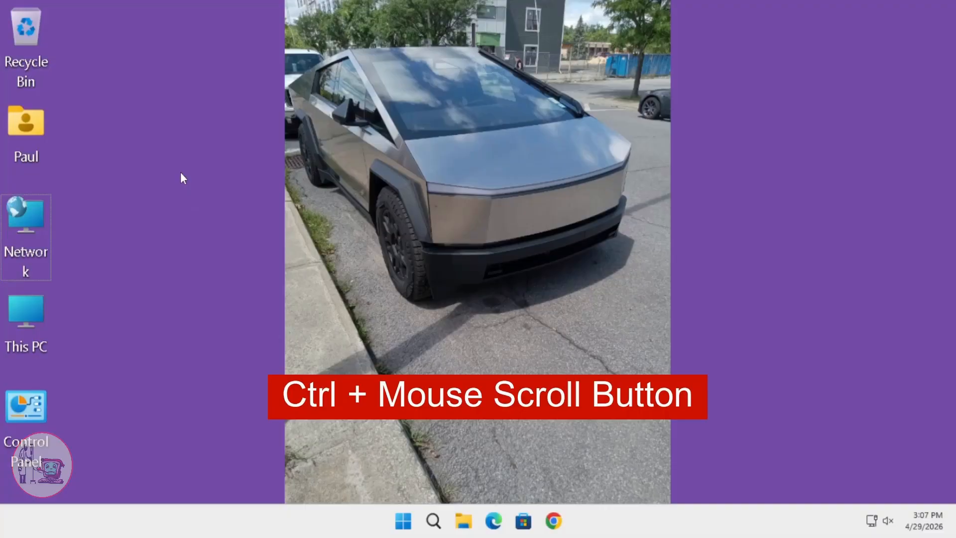
{"action": "scroll", "coordinate": [181, 172], "scroll_direction": "down", "scroll_amount": 1, "text": "ctrl"}
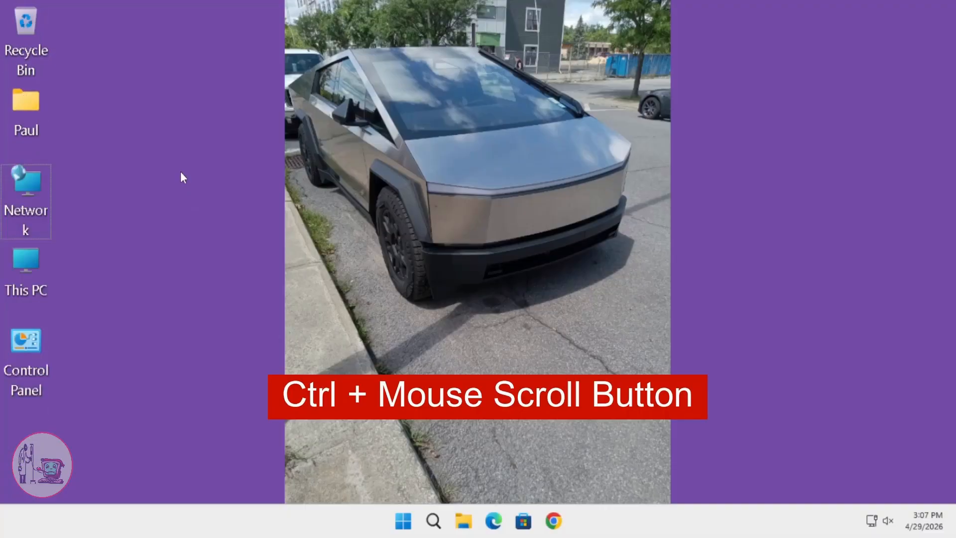
{"action": "scroll", "coordinate": [180, 171], "scroll_direction": "down", "scroll_amount": 1, "text": "ctrl"}
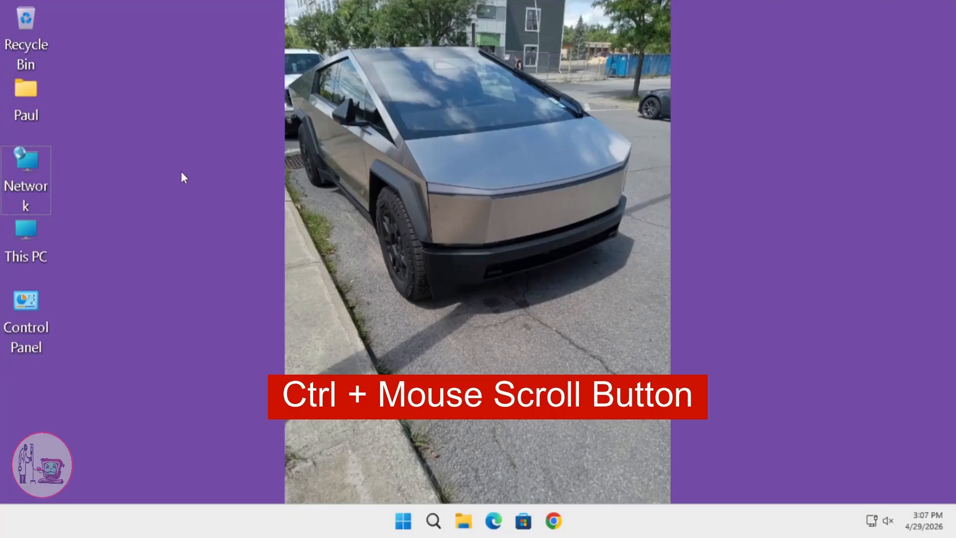
{"action": "scroll", "coordinate": [183, 178], "scroll_direction": "down", "scroll_amount": 1}
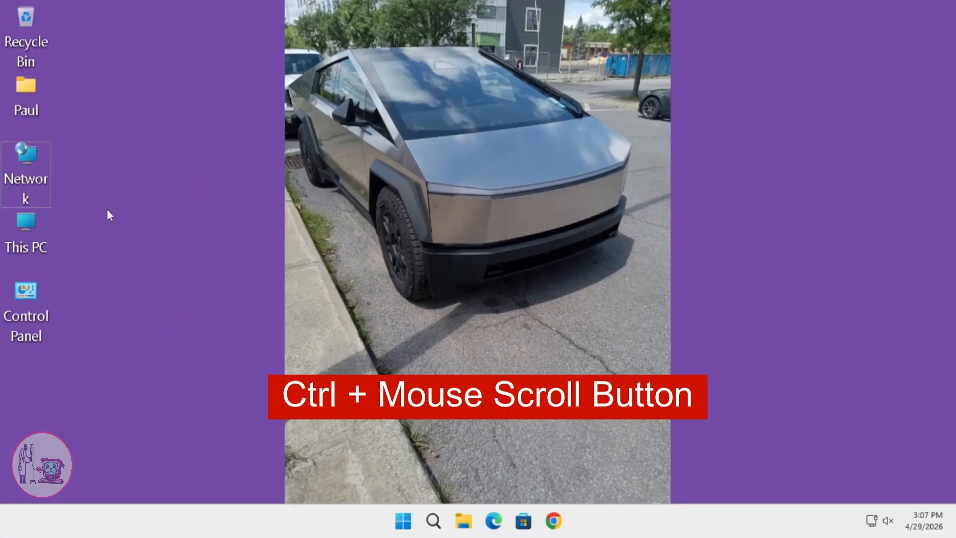
- Reopen Settings, maximize it and go to the Text size page under Accessibility
{"action": "left_click", "coordinate": [403, 522]}
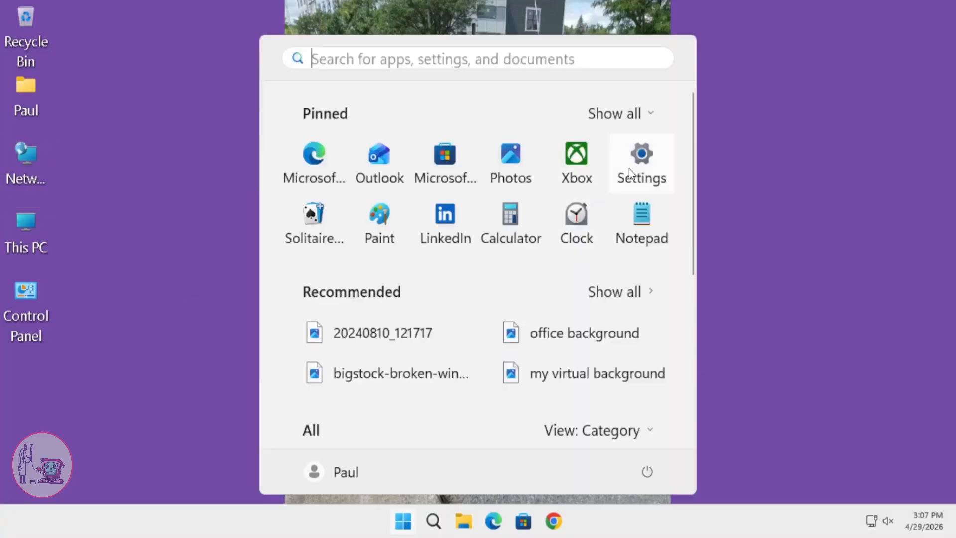
{"action": "left_click", "coordinate": [637, 164]}
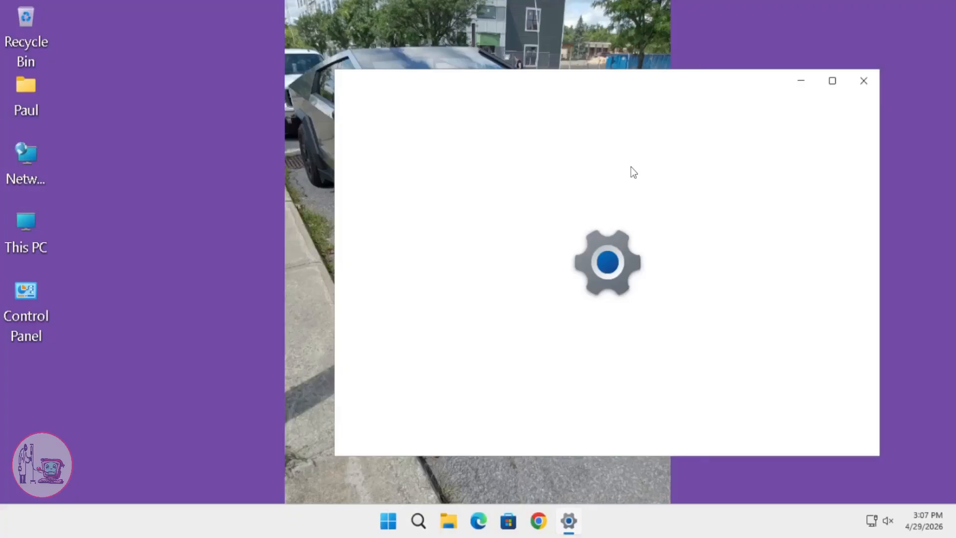
{"action": "scroll", "coordinate": [426, 284], "scroll_direction": "down", "scroll_amount": 10}
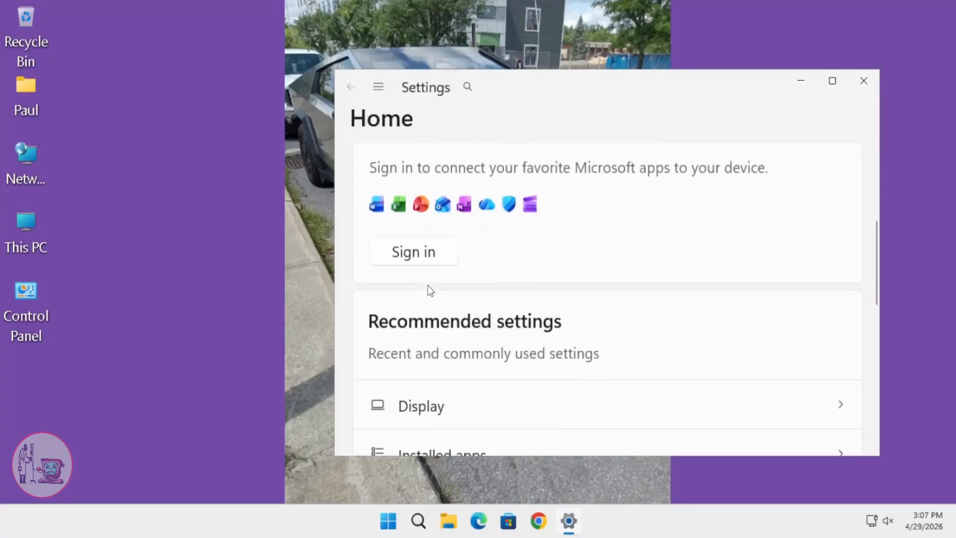
{"action": "scroll", "coordinate": [431, 296], "scroll_direction": "up", "scroll_amount": 6}
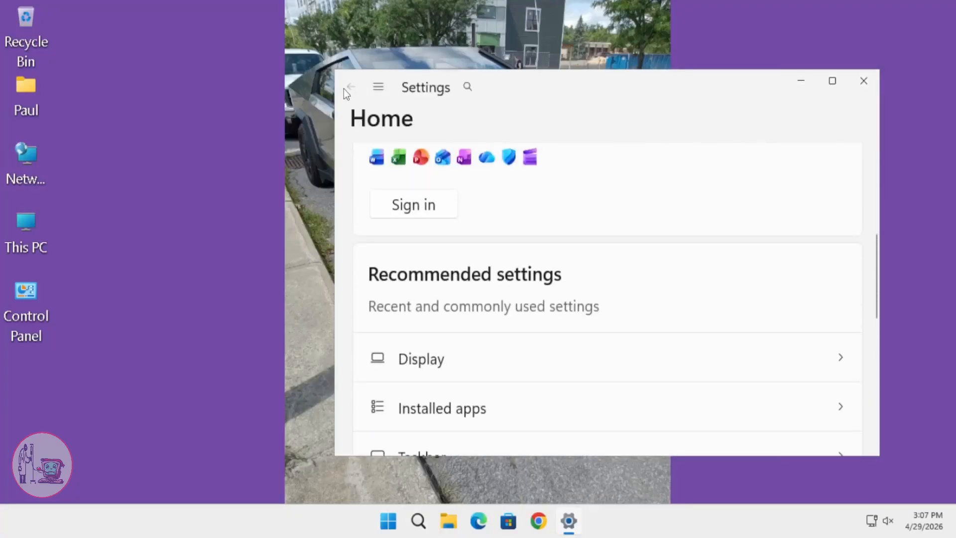
{"action": "double_click", "coordinate": [523, 83]}
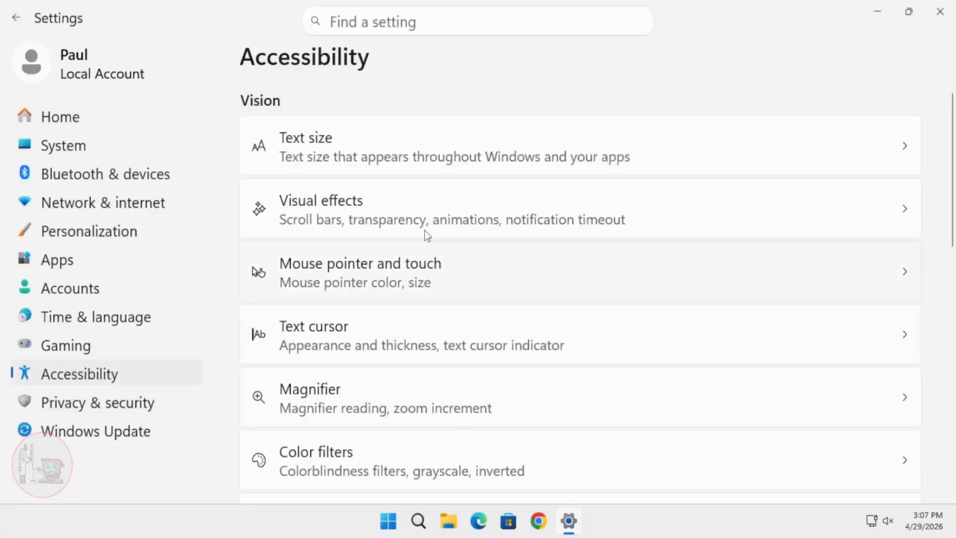
{"action": "left_click", "coordinate": [406, 150]}
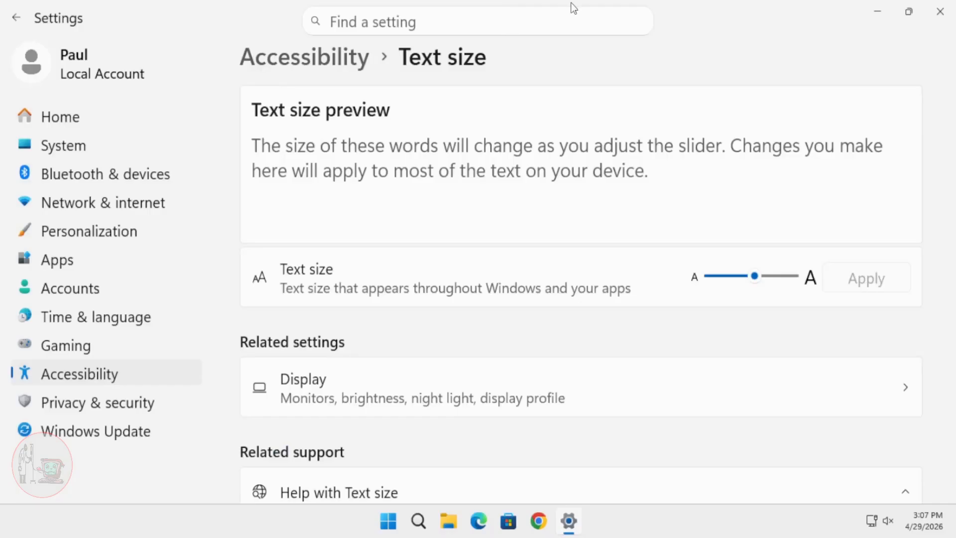
- Restore the Settings window, reduce the Accessibility text size to its minimum and apply it
{"action": "left_click", "coordinate": [908, 18]}
{"action": "left_click_drag", "start_coordinate": [530, 91], "coordinate": [389, 76]}
{"action": "left_click_drag", "start_coordinate": [534, 368], "coordinate": [480, 369]}
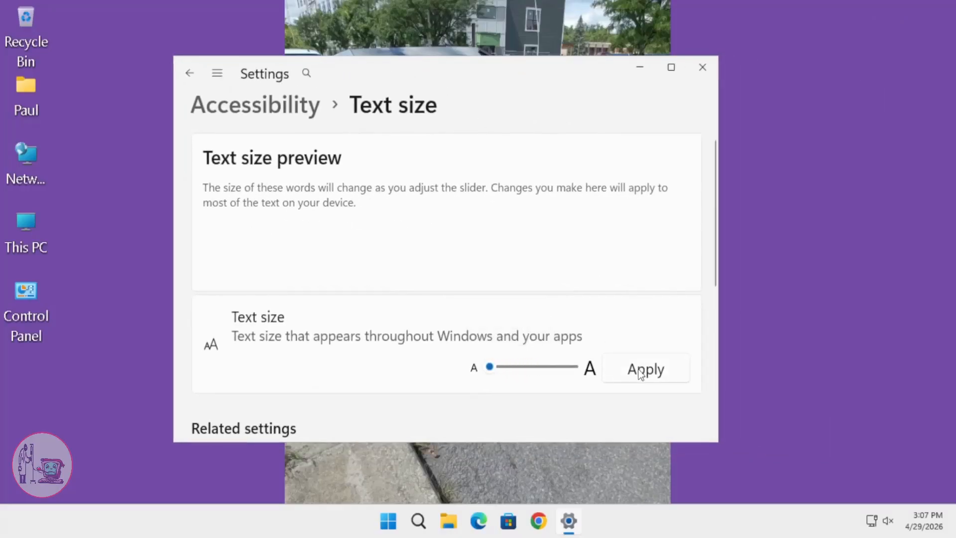
{"action": "left_click", "coordinate": [643, 375]}
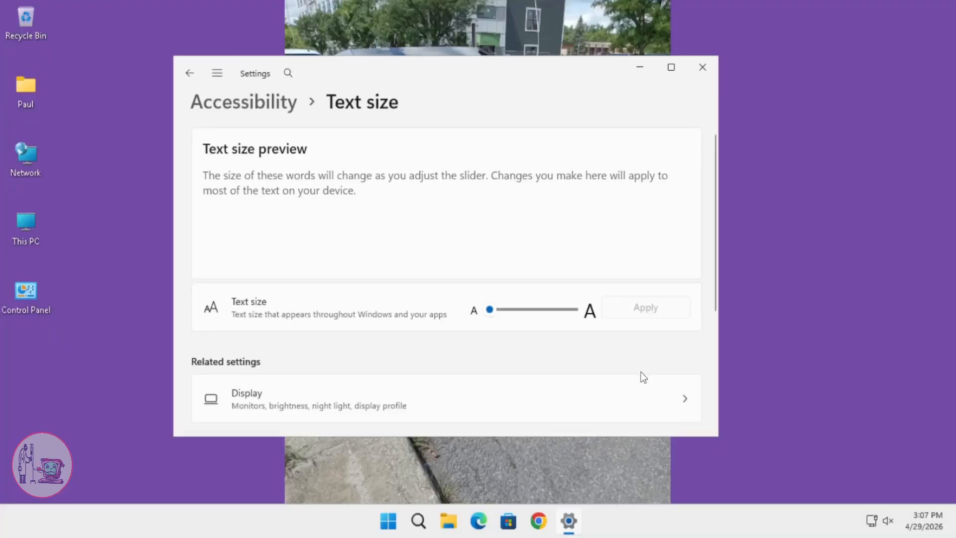